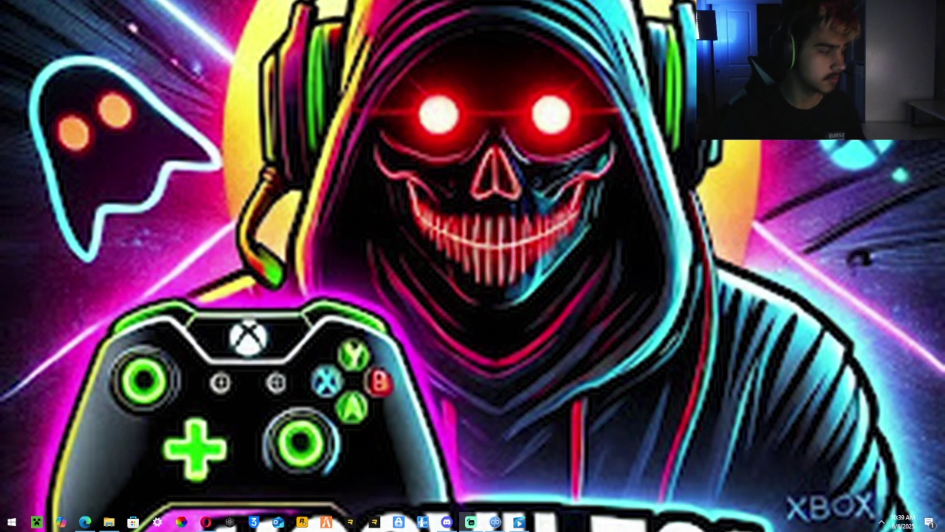
- Switch to the Opera browser and review the open Wayback Machine and Plutonium pages
click(206, 523)
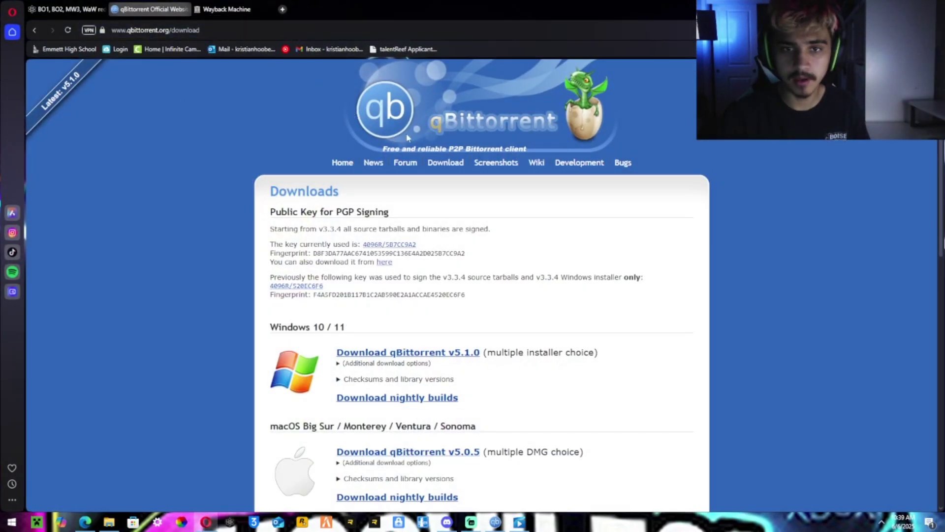
click(238, 12)
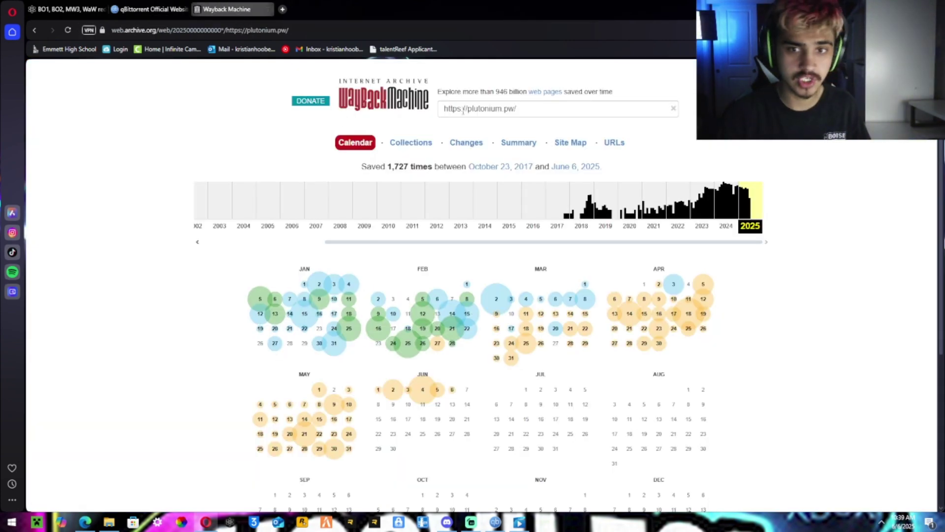
click(74, 9)
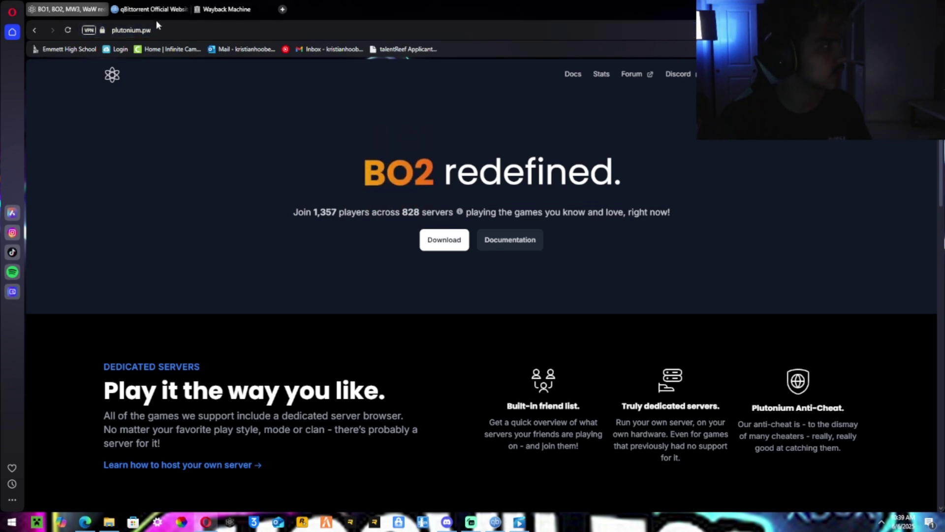
- Download the qBittorrent 5.1.0 Windows x64 (qt6 lt20) installer from FossHub via the qBittorrent download page, dismissing the ad
key(ctrl+Tab)
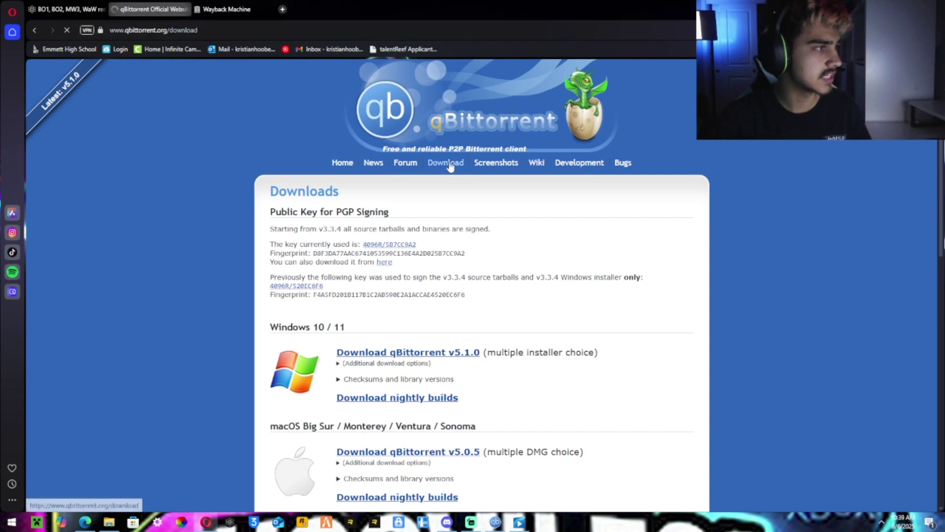
click(370, 353)
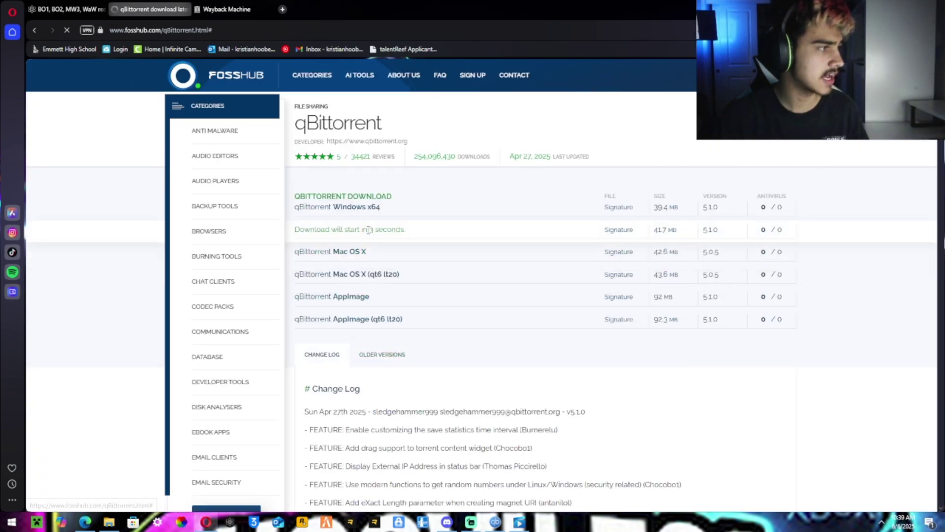
click(368, 230)
click(658, 181)
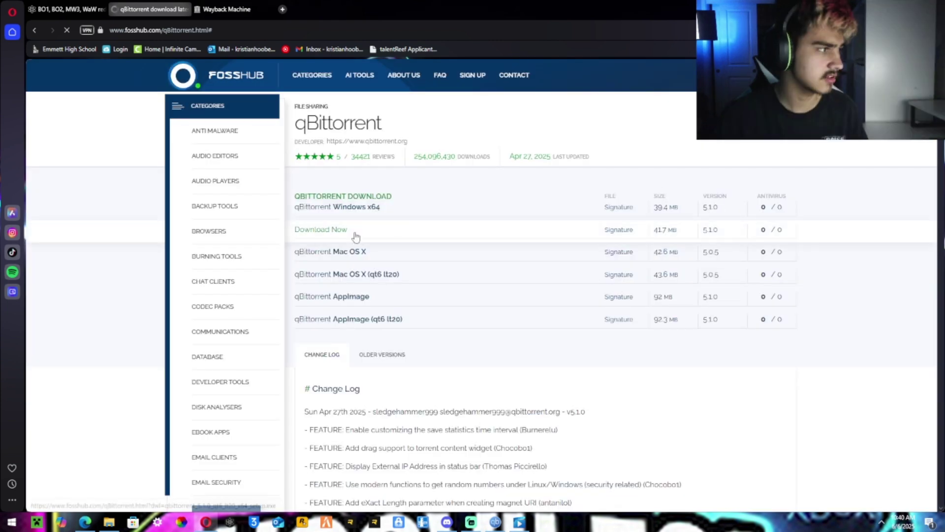
click(336, 230)
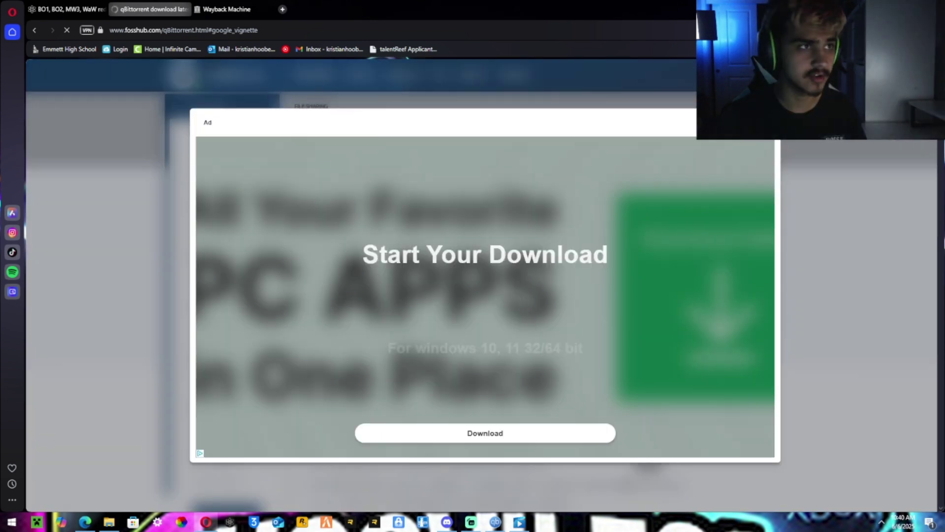
key(Escape)
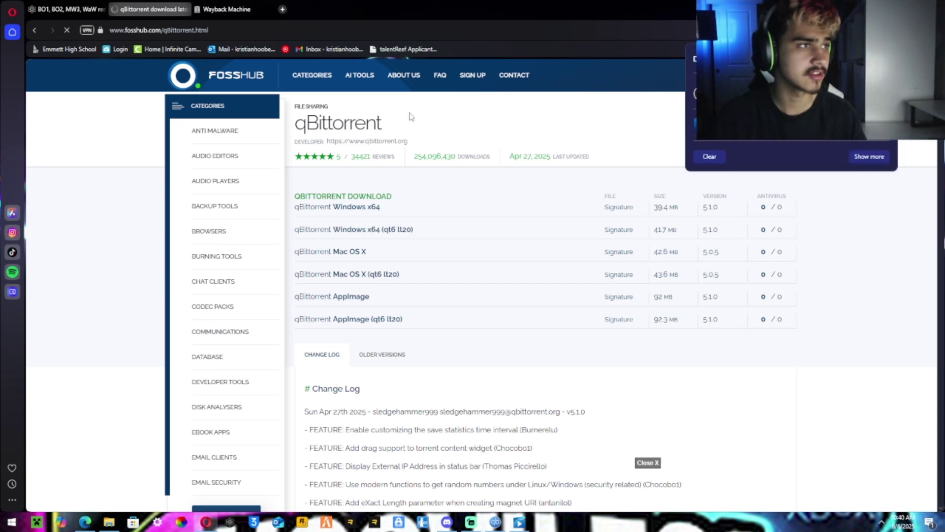
- Close the FossHub page and select the plutonium.pw address on the Plutonium home page
click(100, 30)
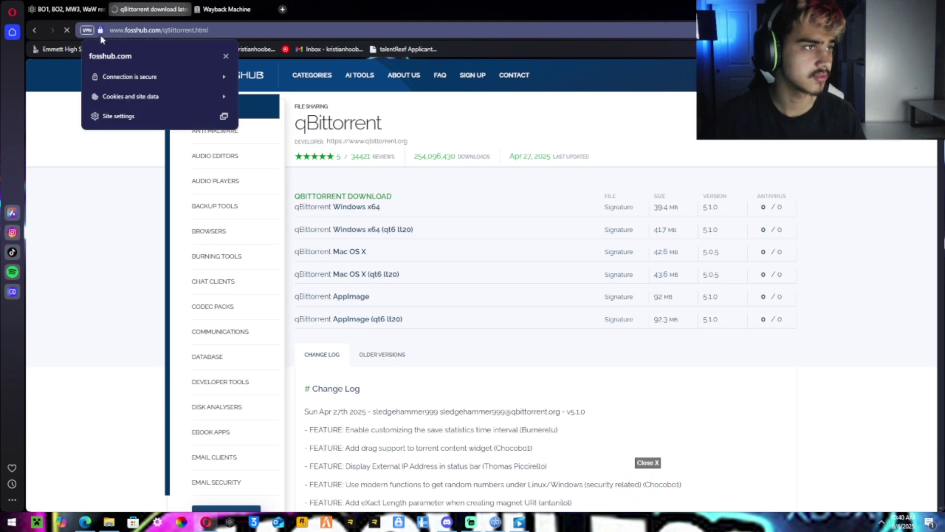
click(120, 169)
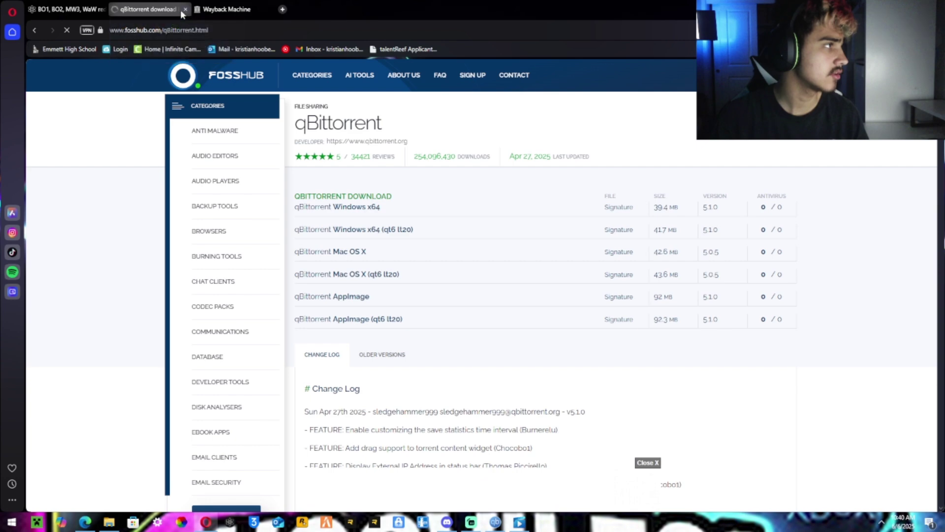
key(ctrl+w)
click(73, 11)
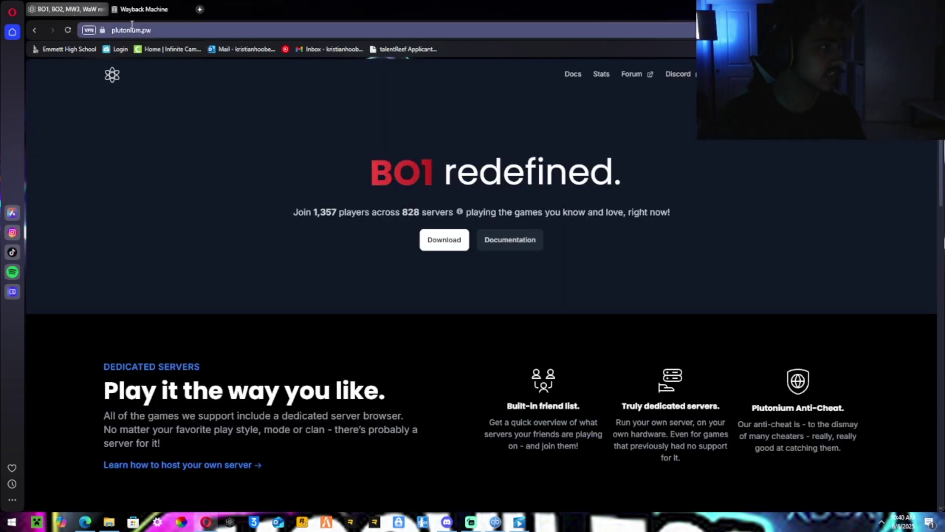
click(163, 32)
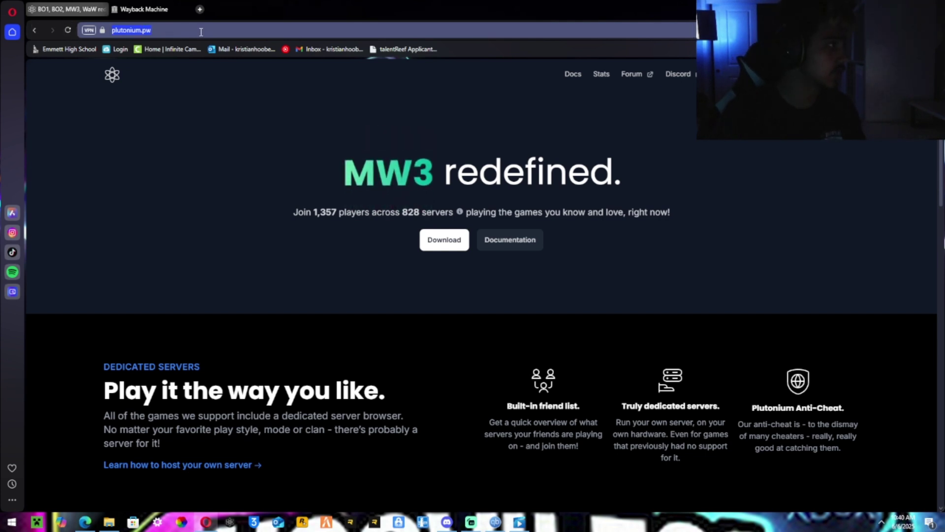
click(147, 10)
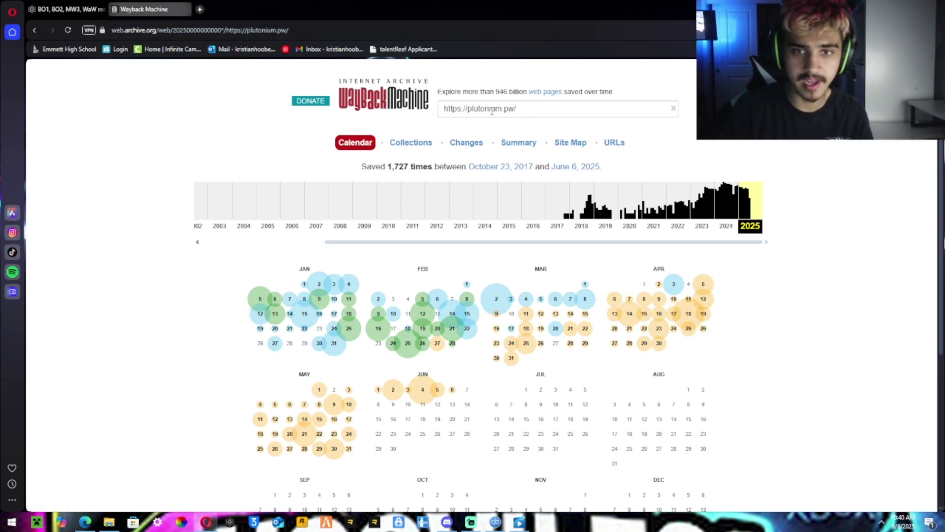
click(711, 213)
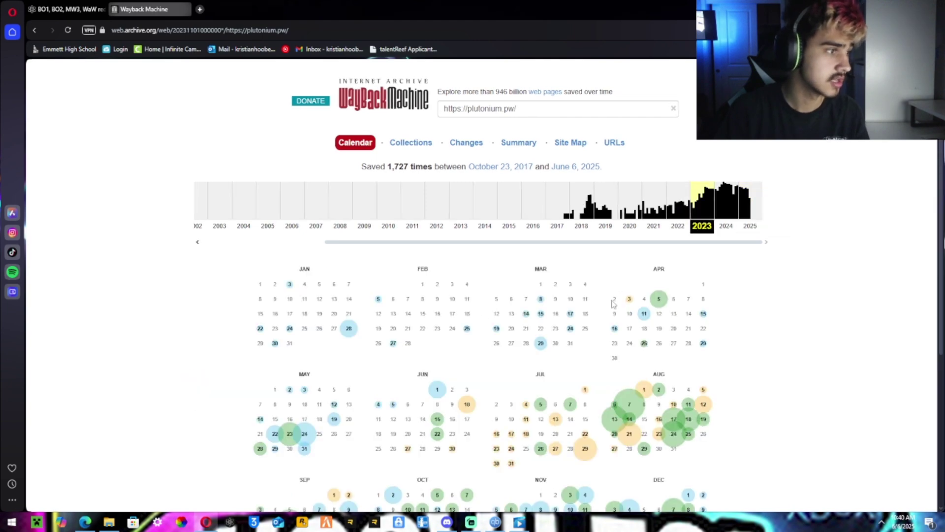
mouse_move(571, 329)
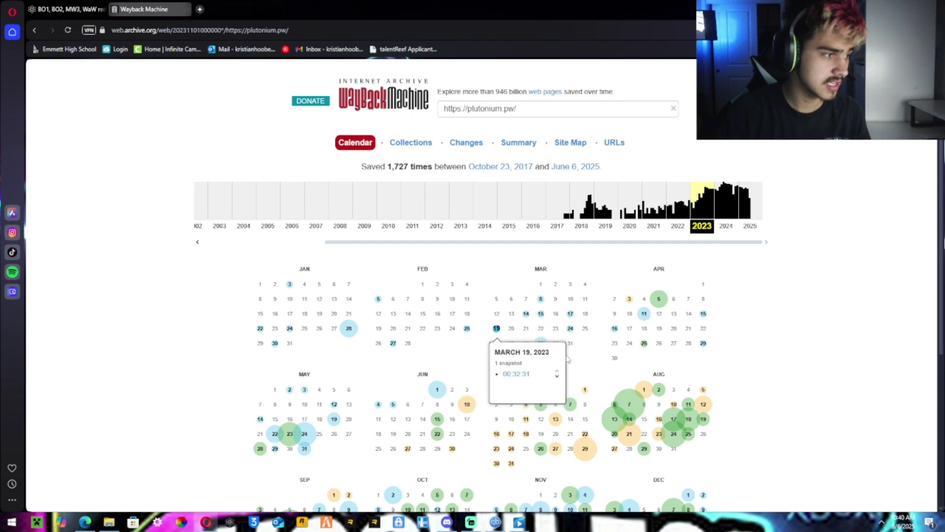
scroll(553, 412, down, 2)
mouse_move(554, 413)
scroll(553, 412, down, 3)
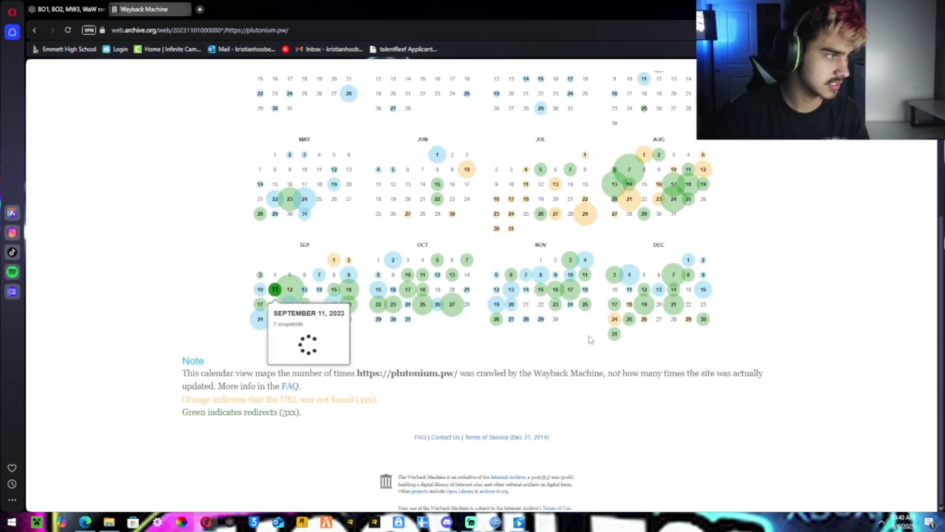
scroll(589, 337, up, 4)
scroll(589, 337, up, 1)
mouse_move(525, 318)
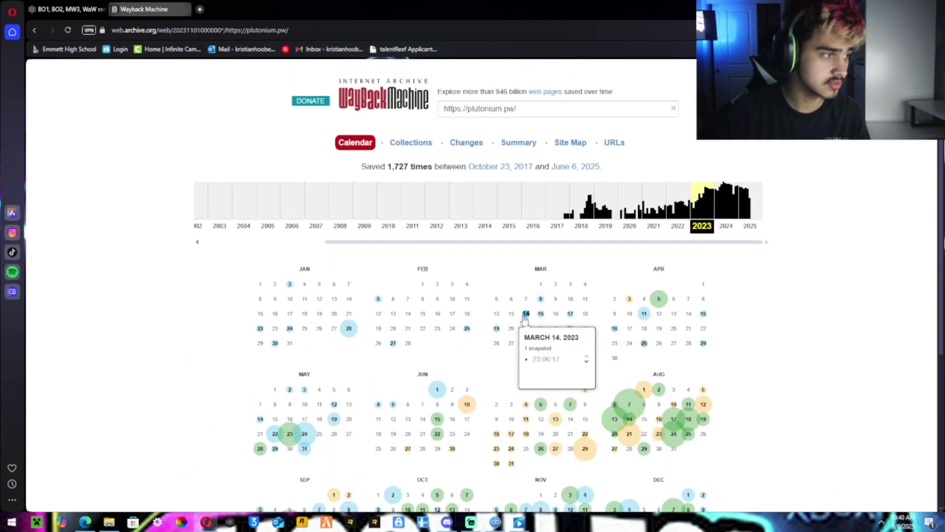
click(542, 363)
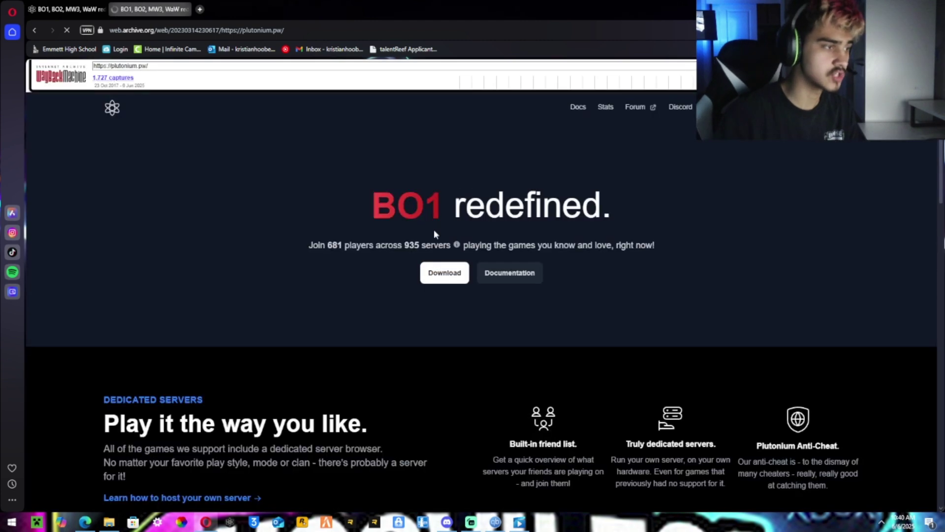
- Open the archived Plutonium install guide and download the BO2 base game torrent file, pluto_t6_full_game.torrent, checking the browser's downloads
click(442, 274)
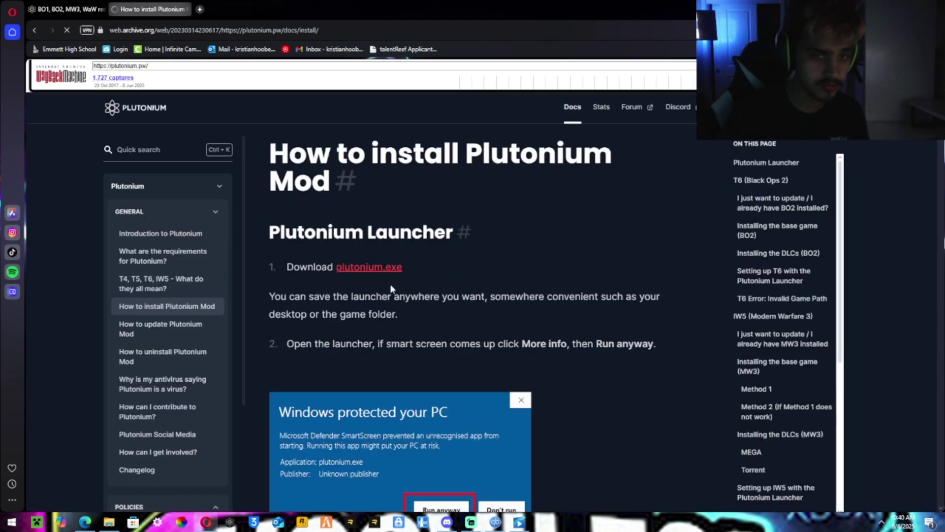
scroll(368, 249, down, 15)
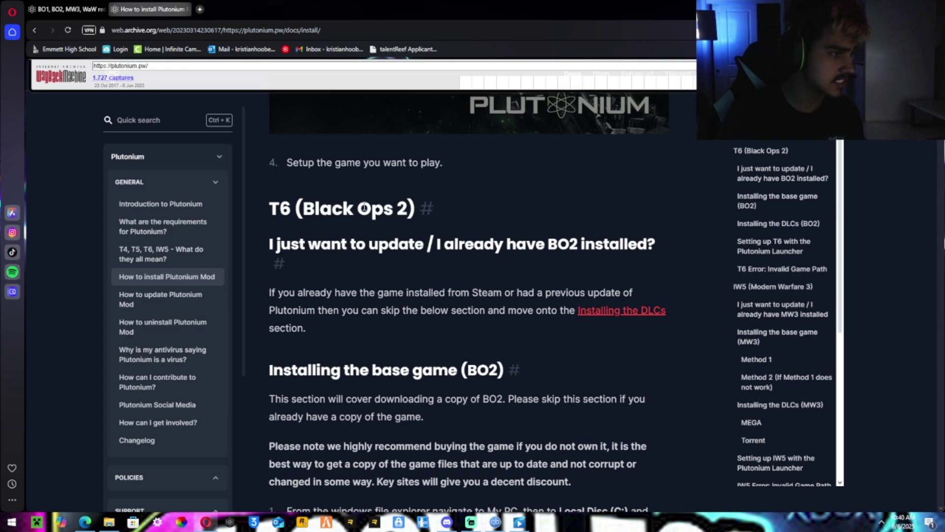
scroll(374, 206, down, 5)
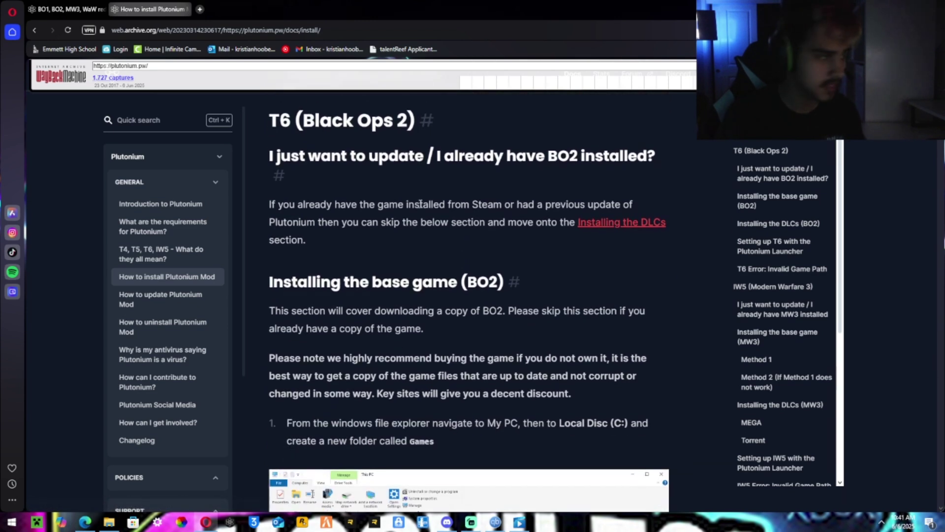
scroll(421, 212, down, 14)
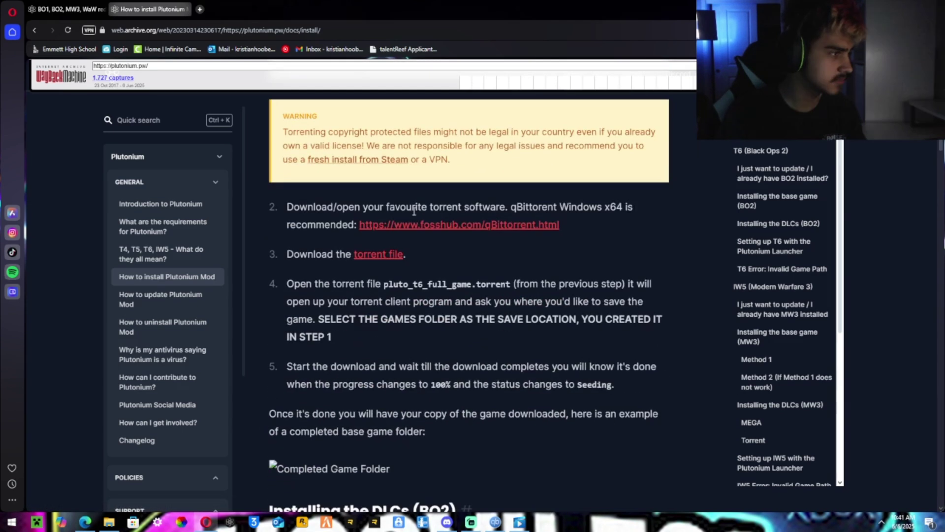
click(378, 255)
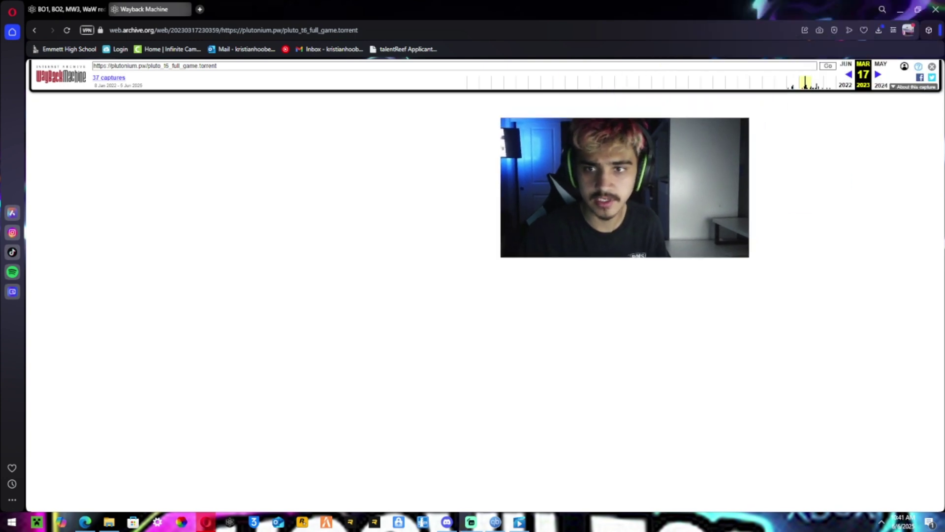
click(879, 30)
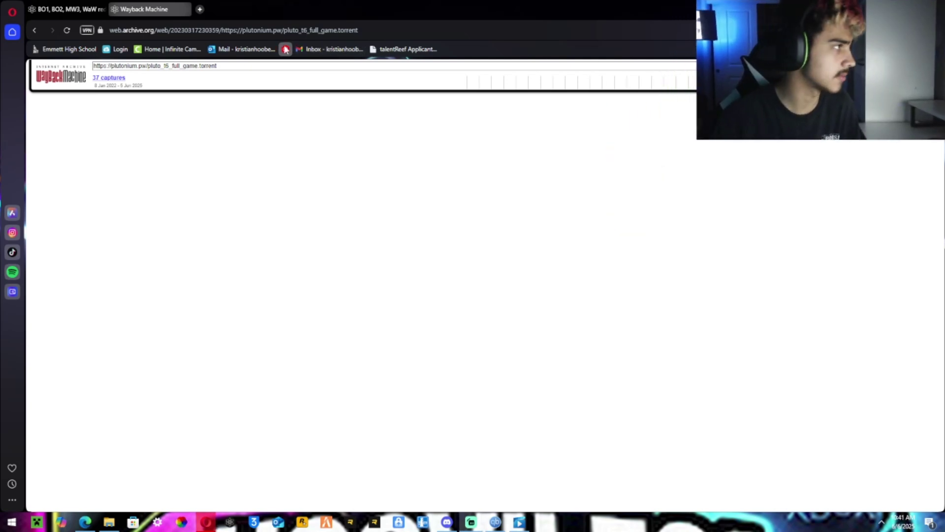
- Return to the install guide and download the t6_dlcs.torrent file from the Installing the DLCs (BO2) section
click(37, 34)
scroll(419, 210, down, 10)
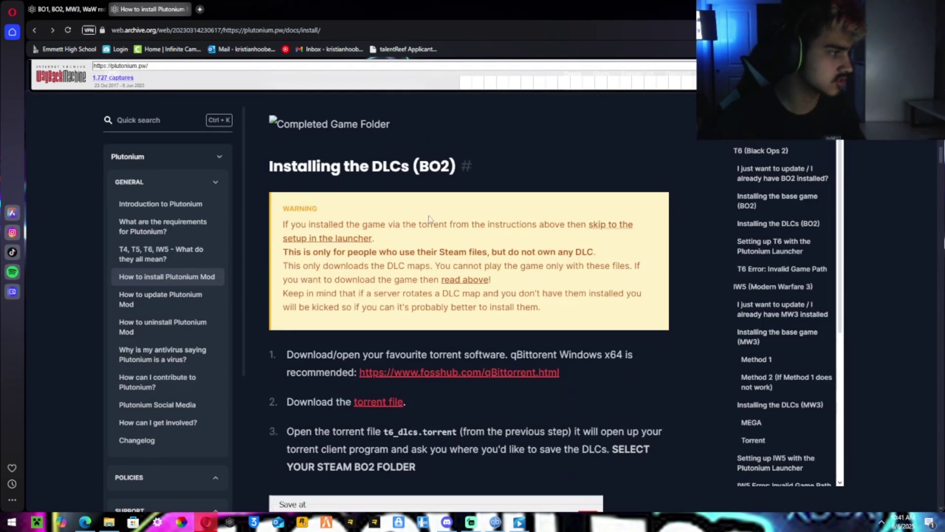
scroll(420, 210, up, 7)
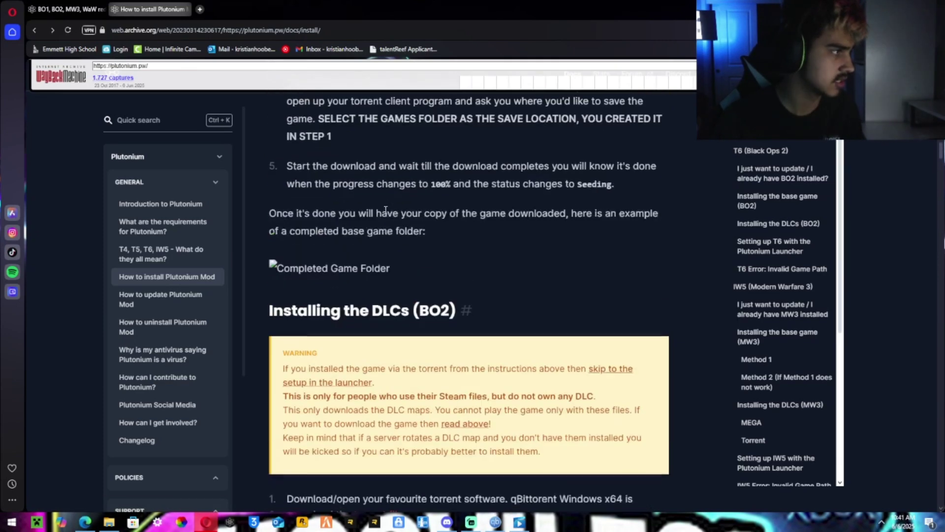
scroll(336, 166, down, 4)
scroll(336, 166, up, 1)
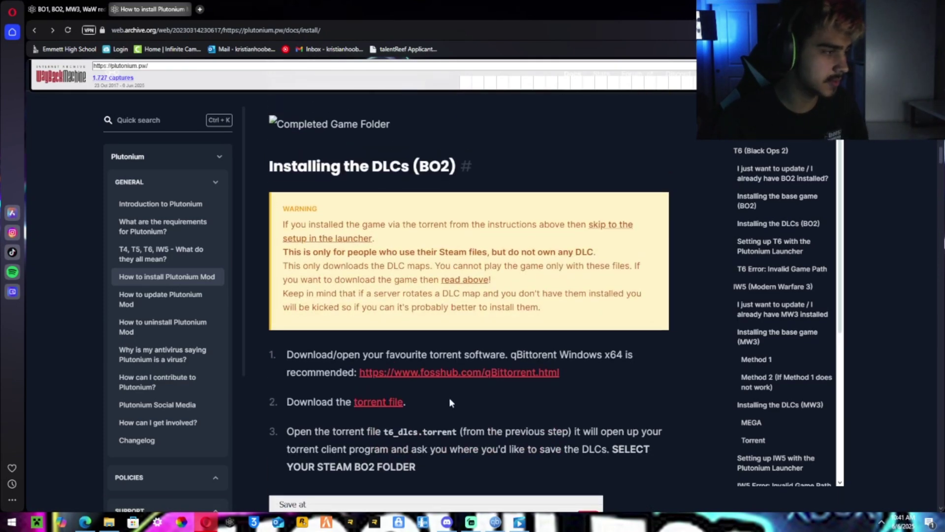
click(373, 401)
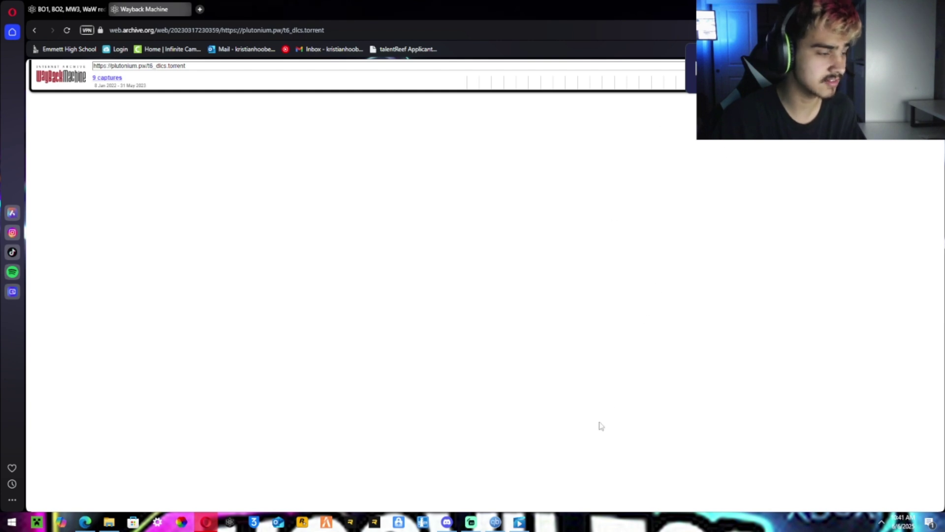
- Switch to qBittorrent and add the torrent file t6_dlcs (1).torrent from the Downloads folder
click(495, 521)
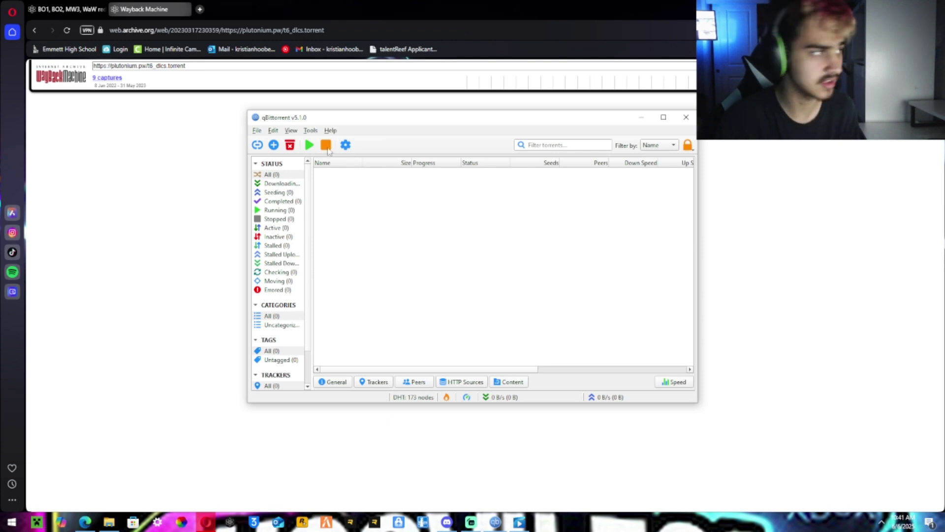
click(257, 131)
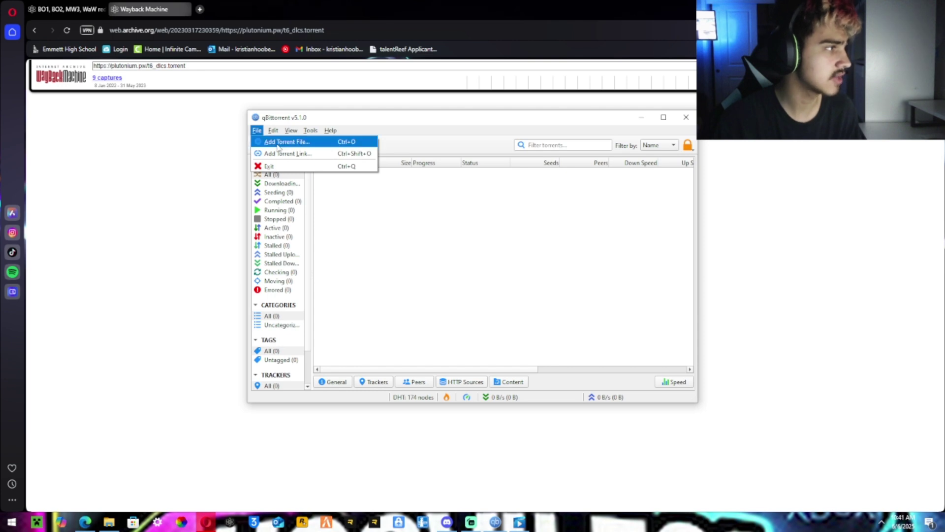
click(278, 143)
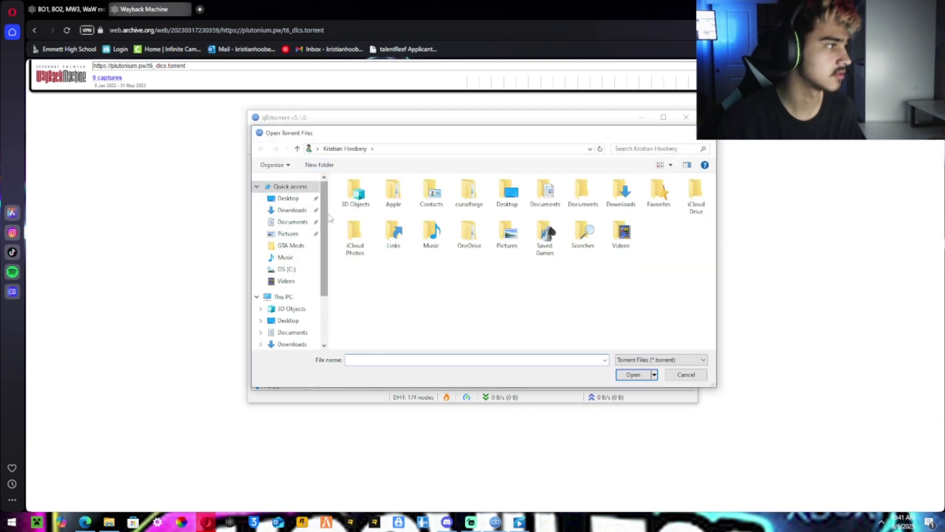
click(292, 210)
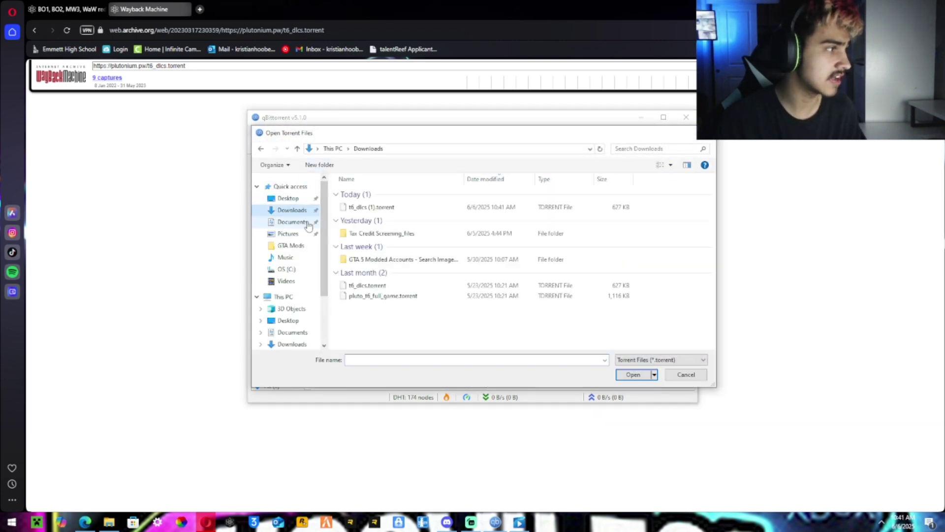
click(373, 208)
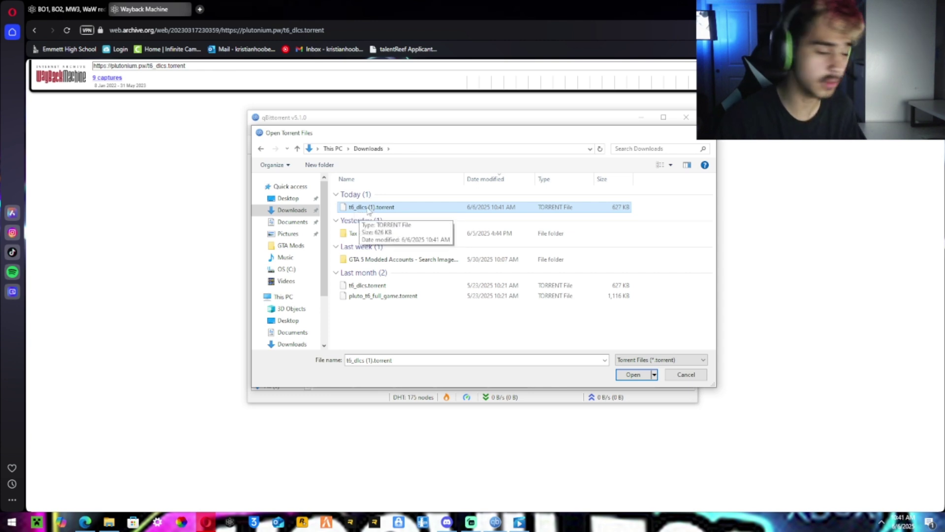
click(633, 374)
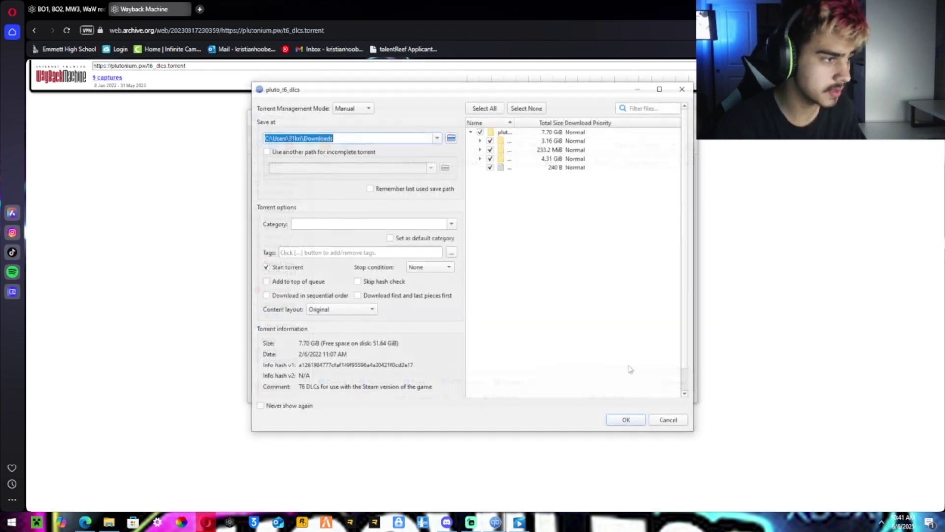
click(451, 138)
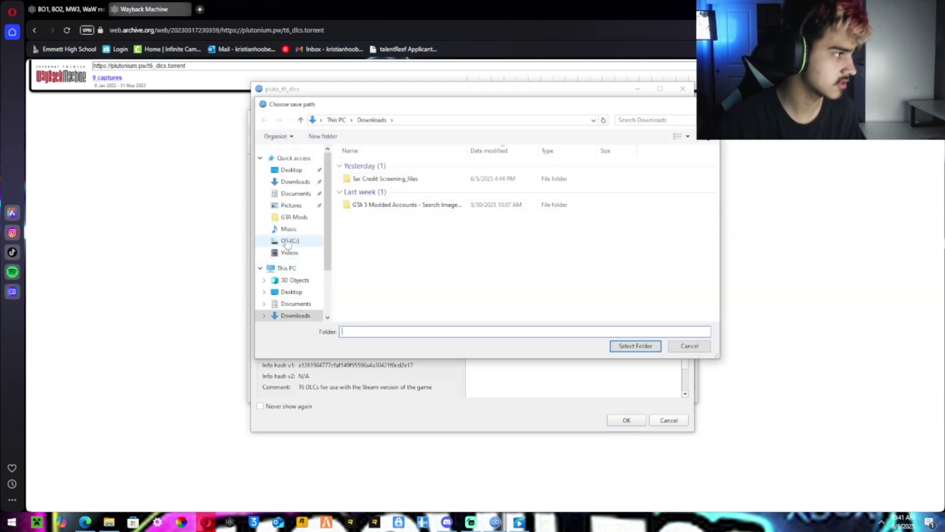
click(289, 241)
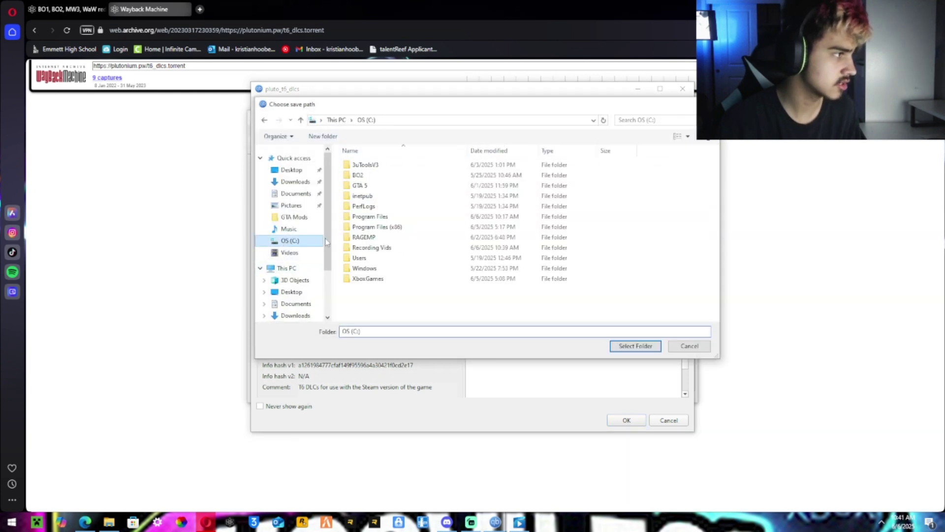
click(370, 178)
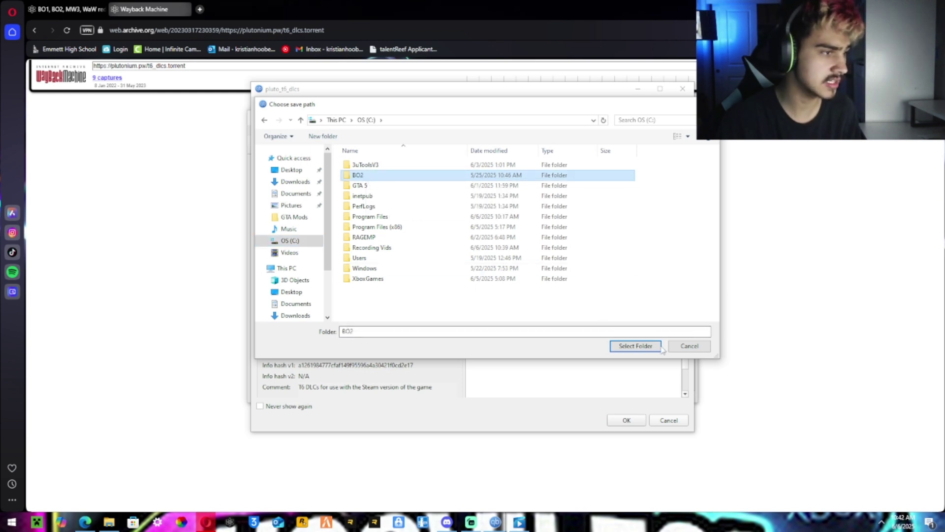
click(681, 348)
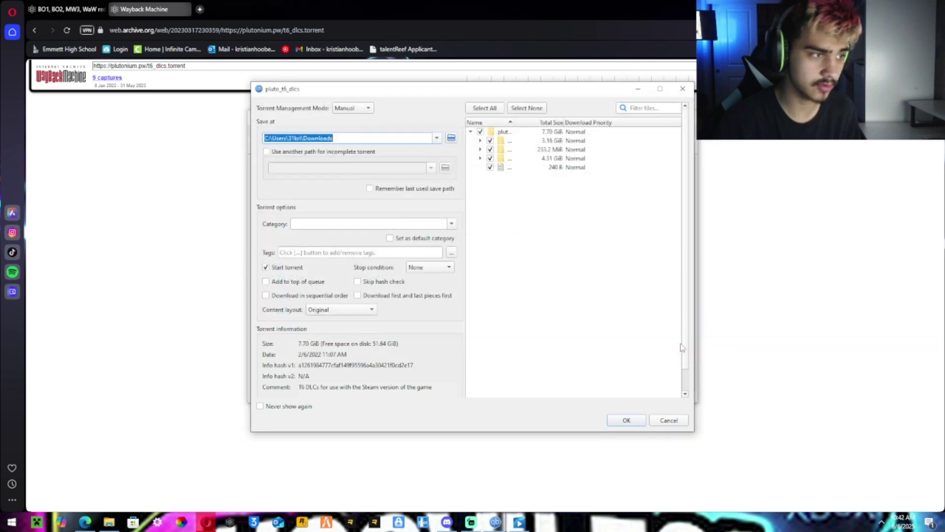
- Set the pluto_t6_dlcs torrent's content layout to Don't create subfolder and start the download
click(346, 314)
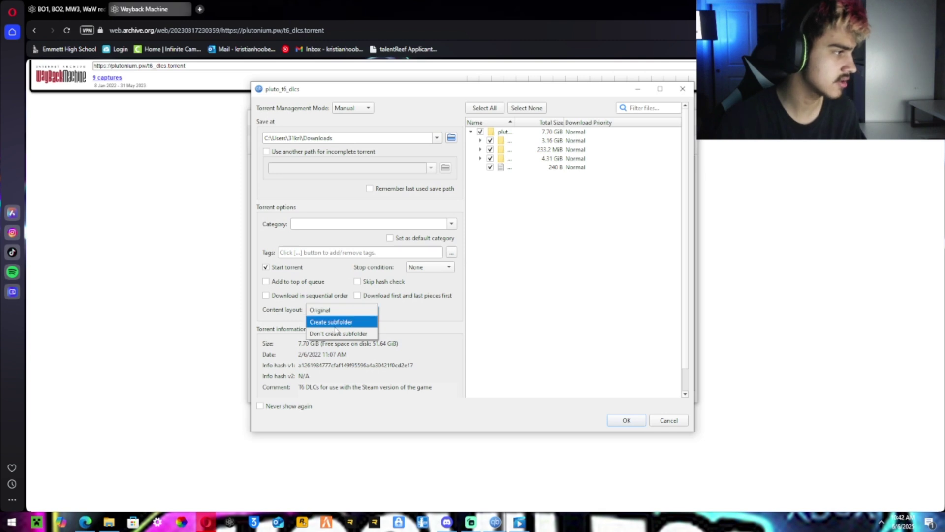
click(339, 333)
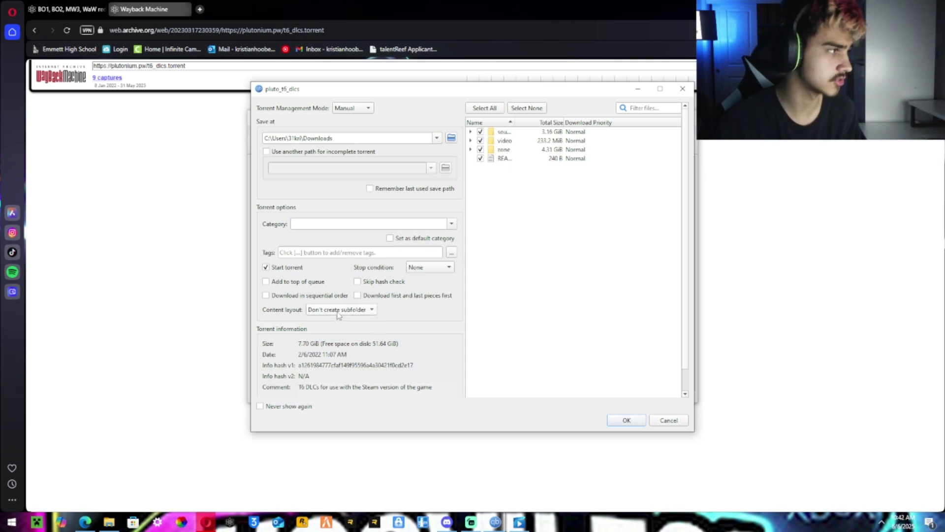
click(627, 421)
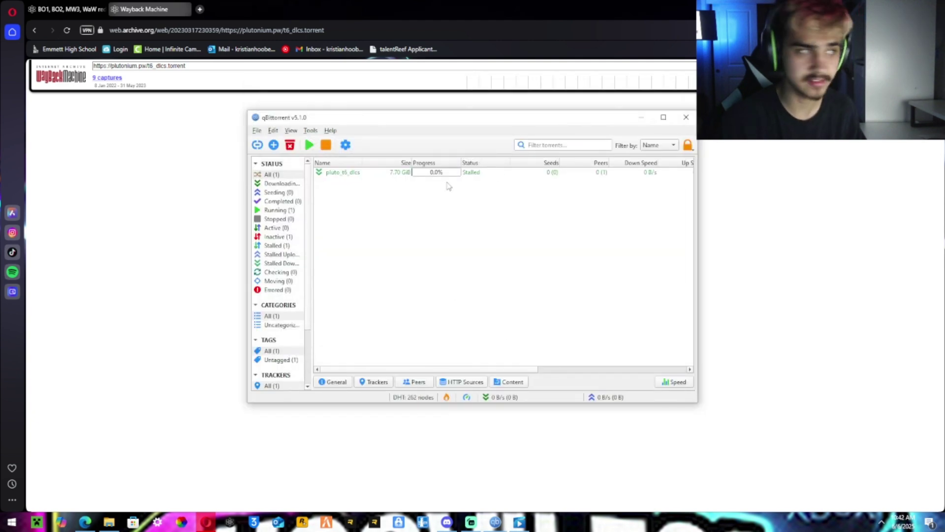
- Stop the pluto_t6_dlcs torrent and resume its download
click(465, 176)
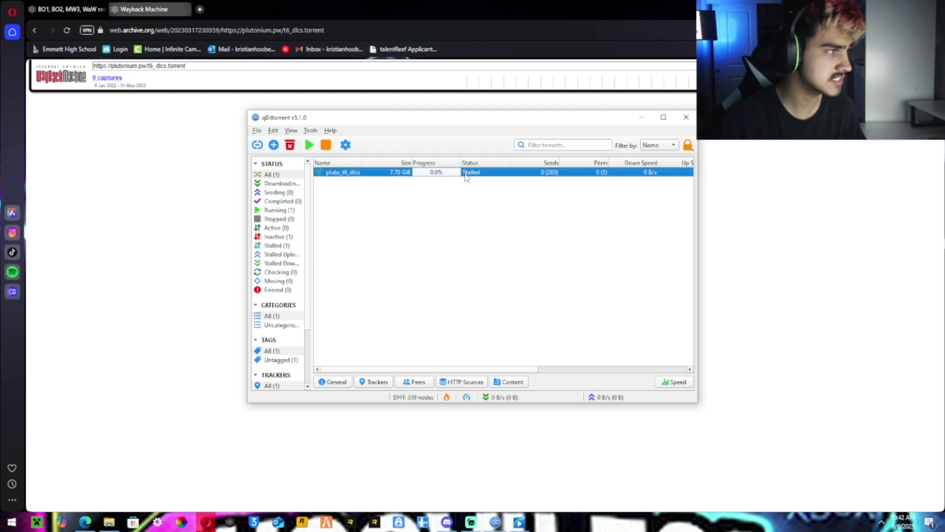
click(477, 224)
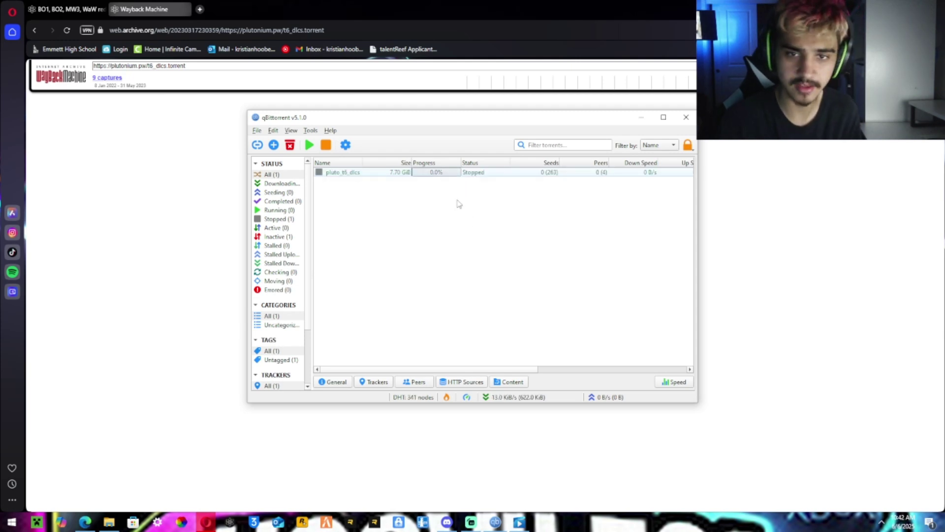
click(473, 173)
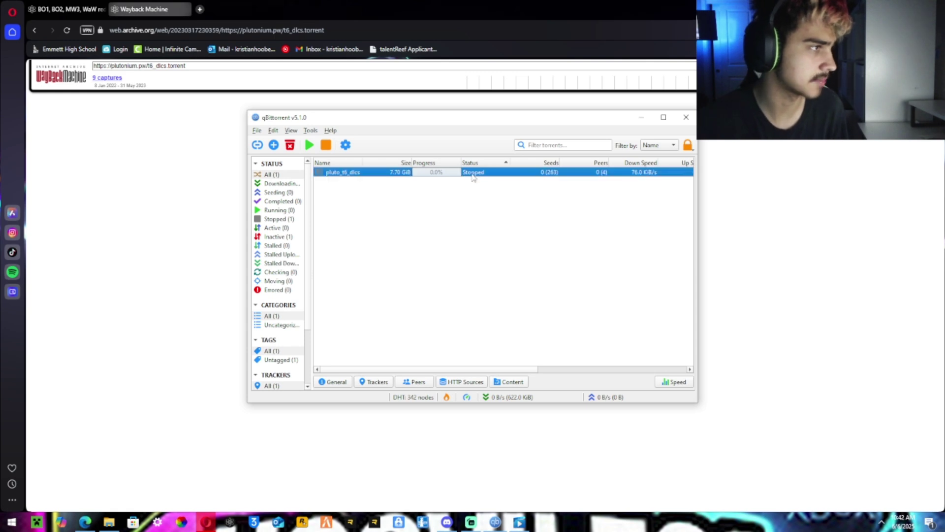
double_click(466, 175)
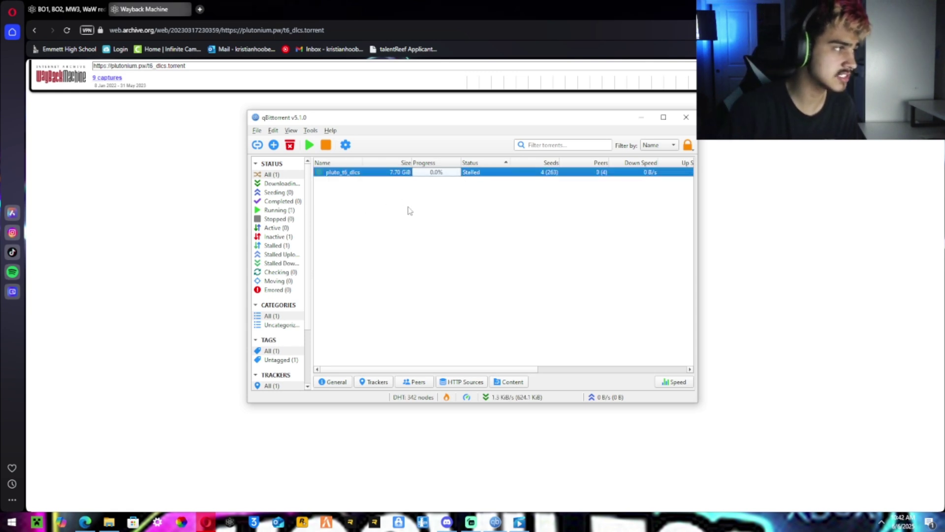
- Try to add the torrent file t6_dlcs (1).torrent from the Downloads folder once more
click(256, 131)
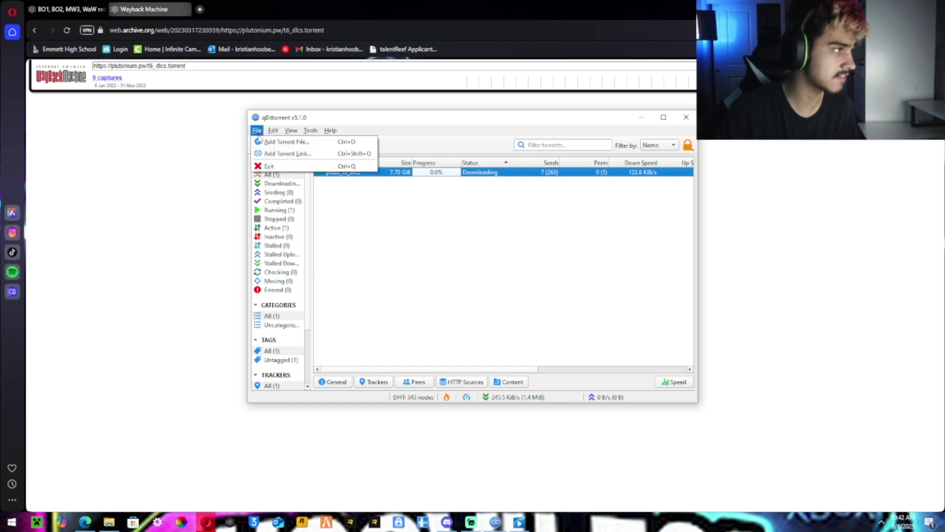
click(266, 143)
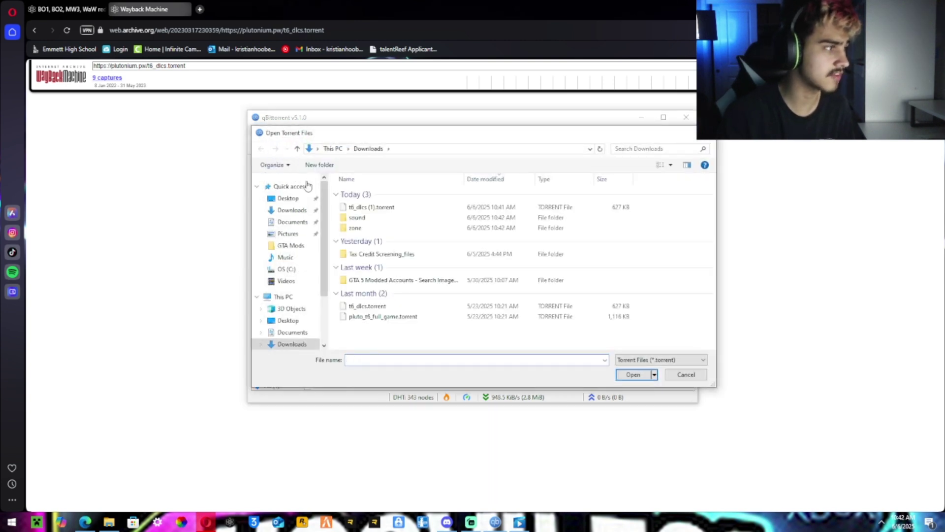
click(361, 207)
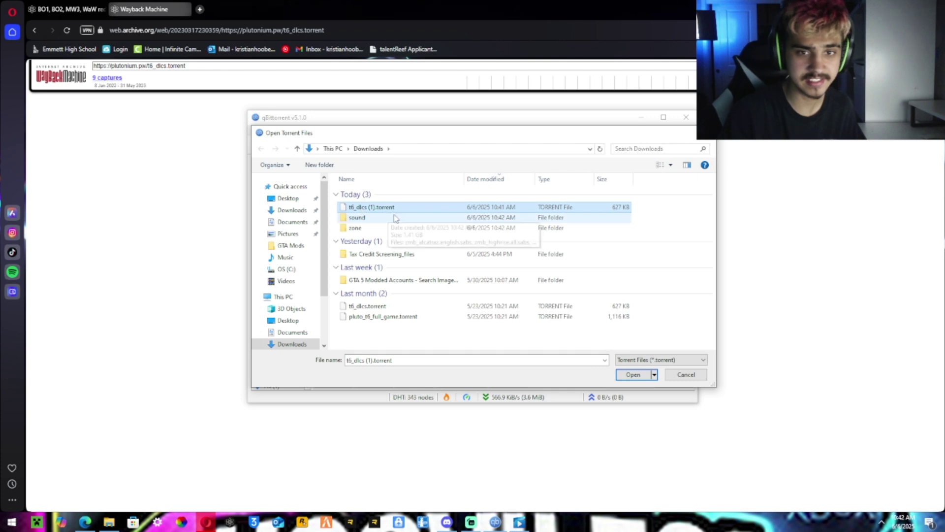
click(630, 376)
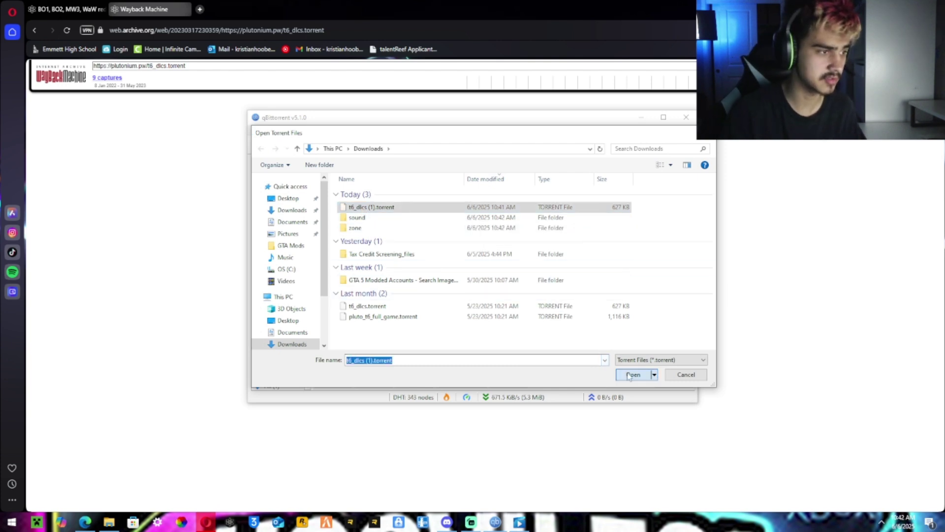
click(535, 275)
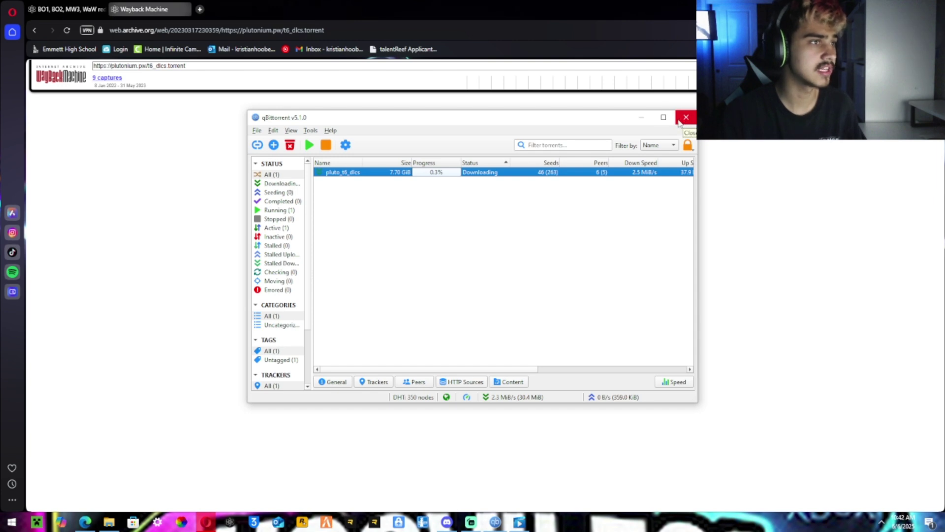
- Switch to the browser, open the install guide from the live plutonium.pw site and download plutonium.exe to the Downloads folder
click(642, 118)
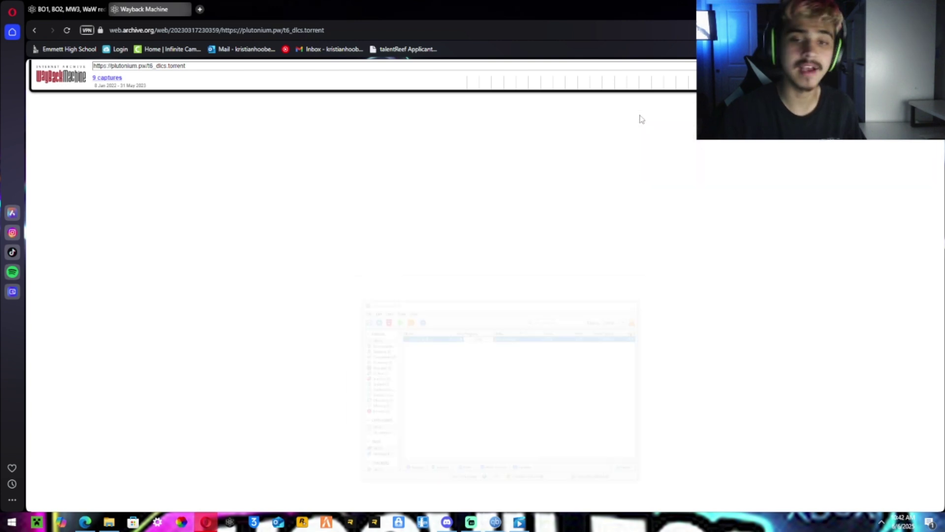
click(49, 11)
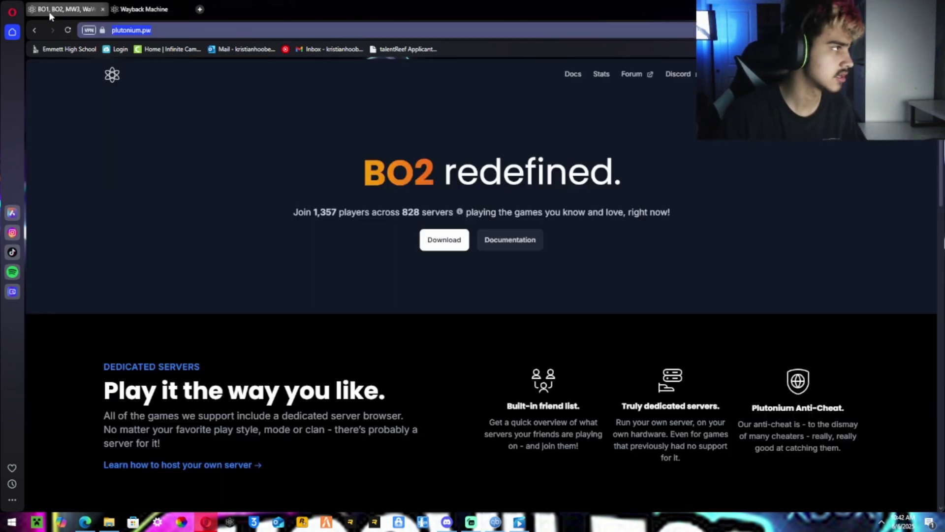
click(440, 244)
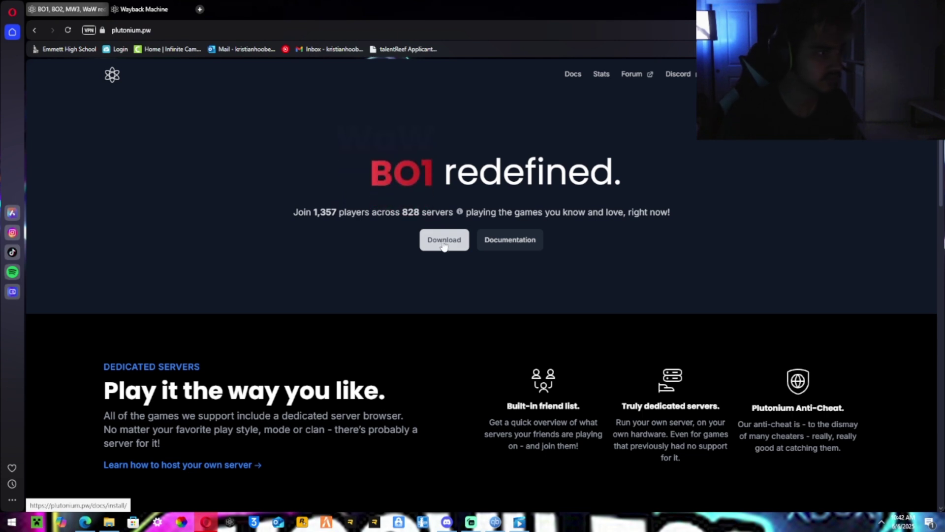
click(443, 249)
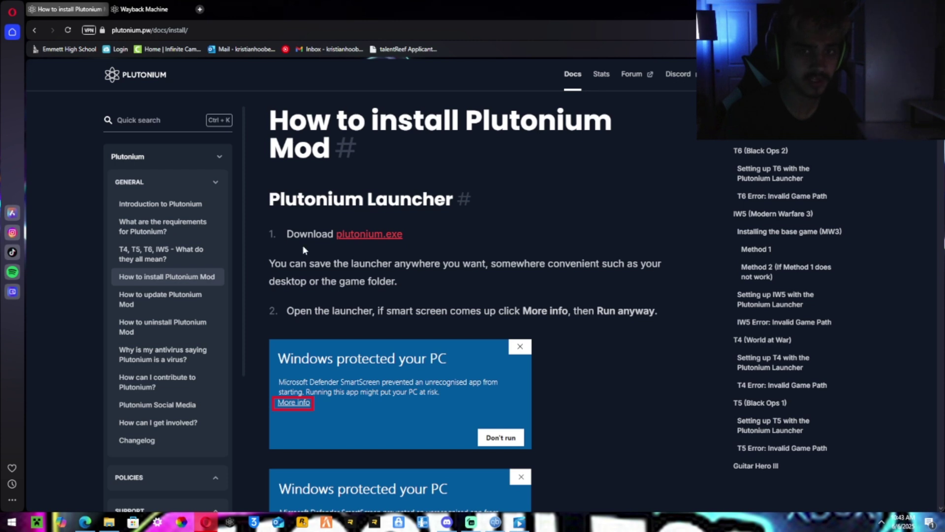
click(366, 239)
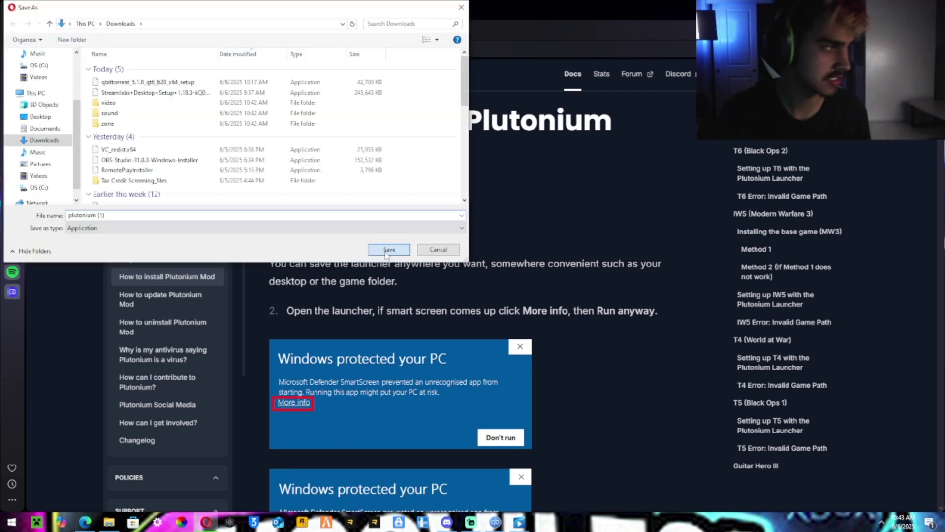
click(388, 250)
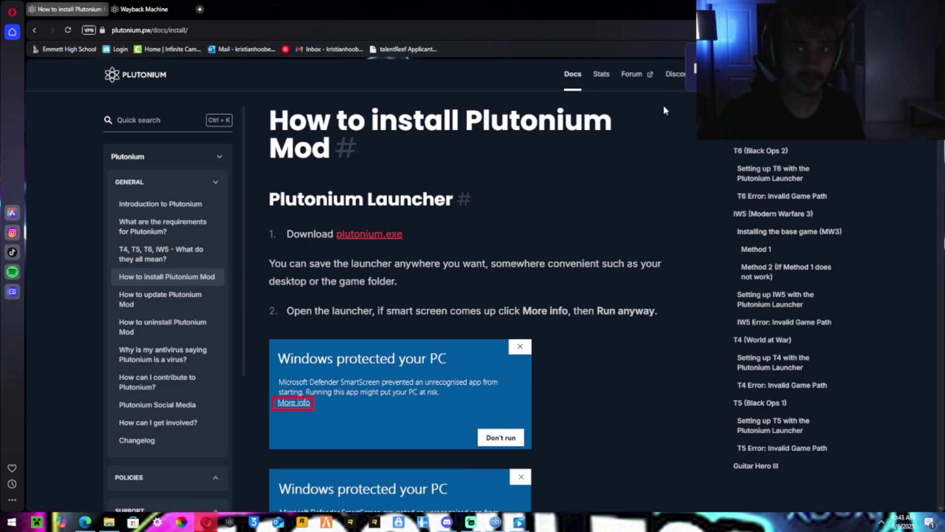
click(231, 520)
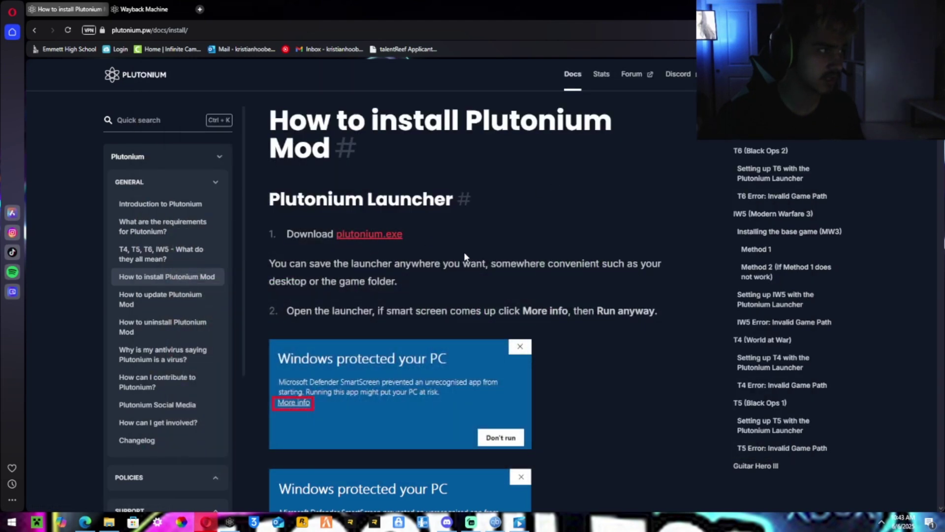
- Open the Plutonium forum's login page, clear the filled-in password and go to the account registration form
click(631, 75)
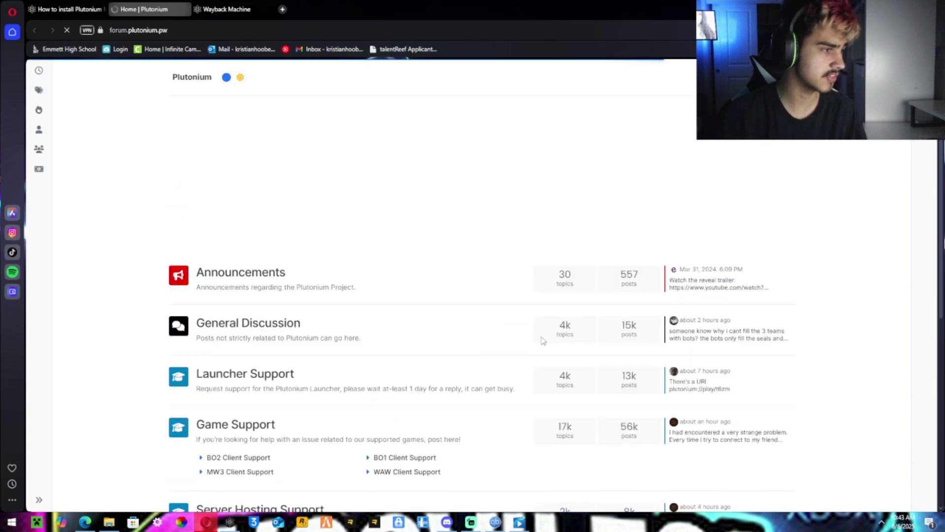
click(38, 498)
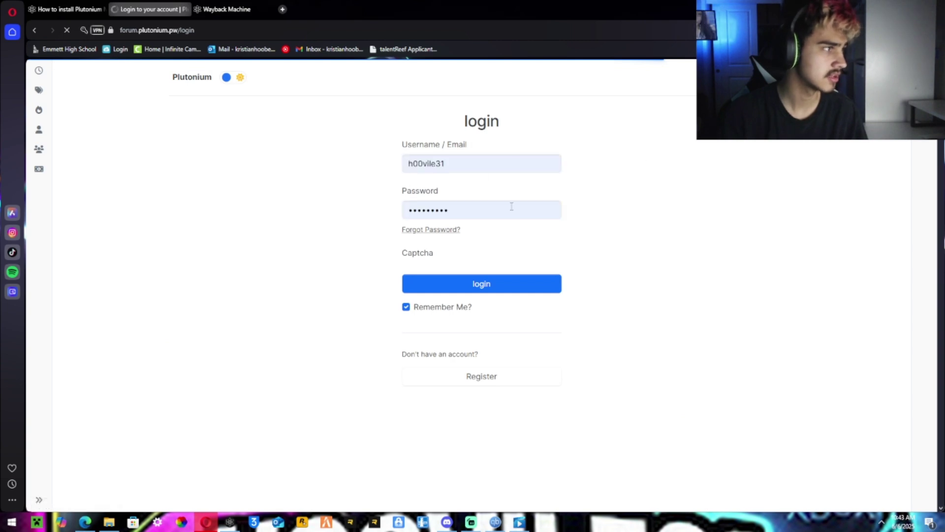
click(510, 207)
key(BackSpace)
click(486, 381)
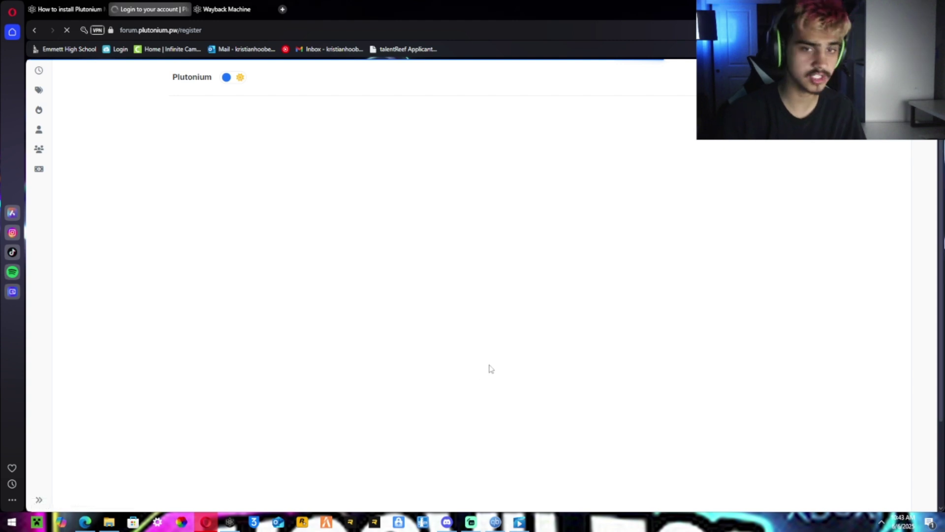
- Switch the forum's registration page to the dark theme and go to the Registration Question field
click(240, 77)
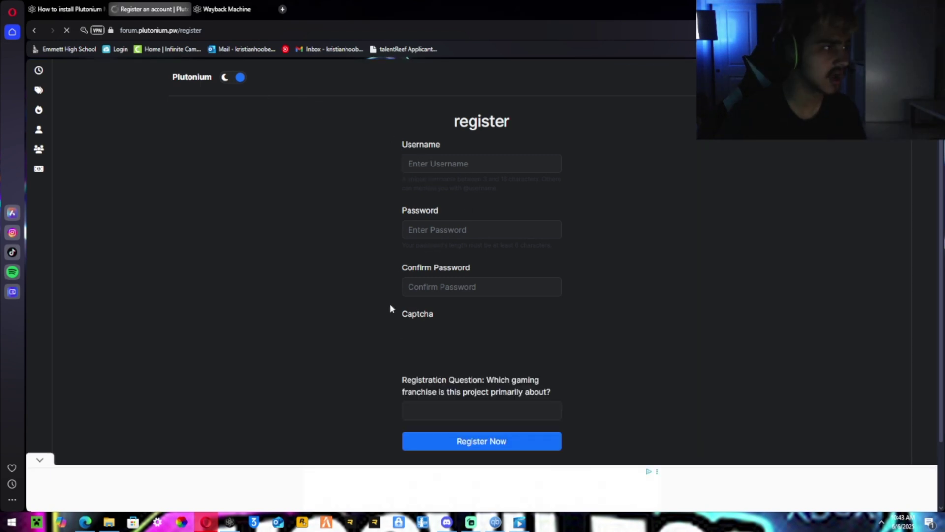
scroll(464, 376, down, 2)
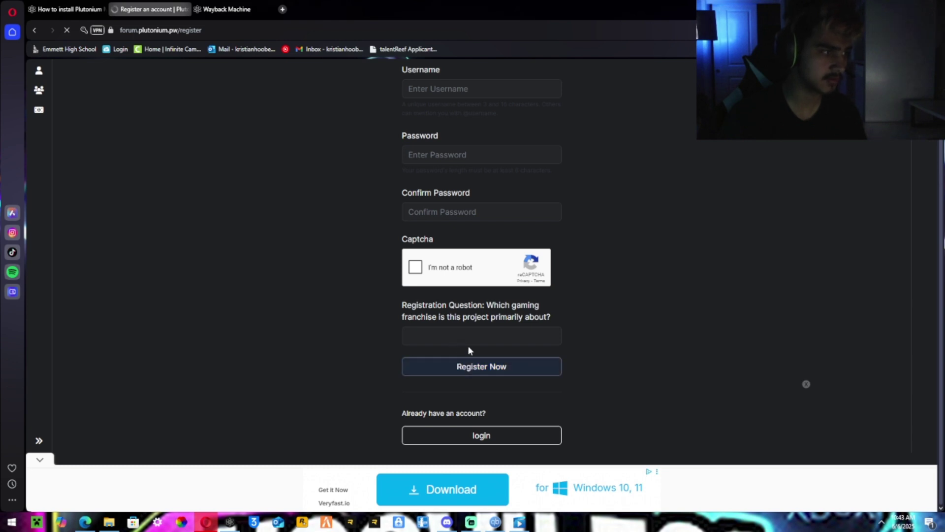
click(449, 339)
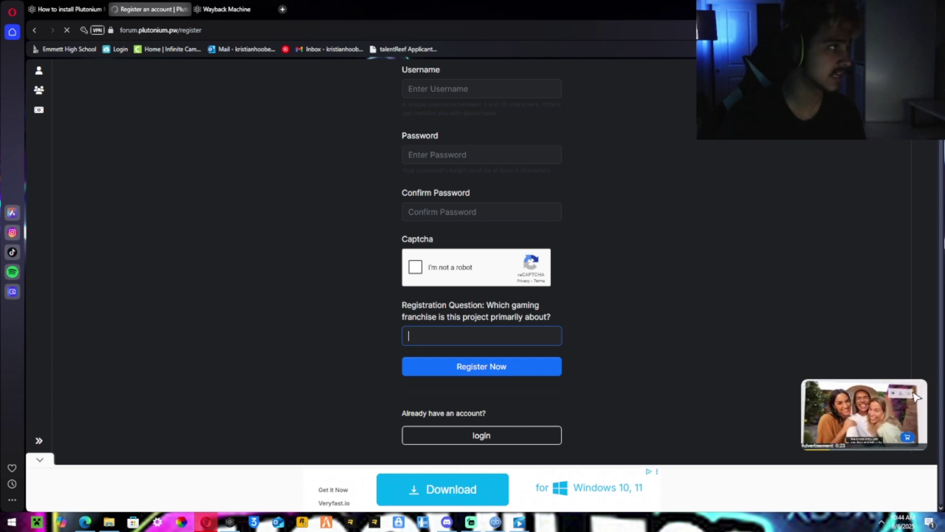
- Switch to the Plutonium Launcher and open the game settings for Black Ops II Zombies
click(942, 523)
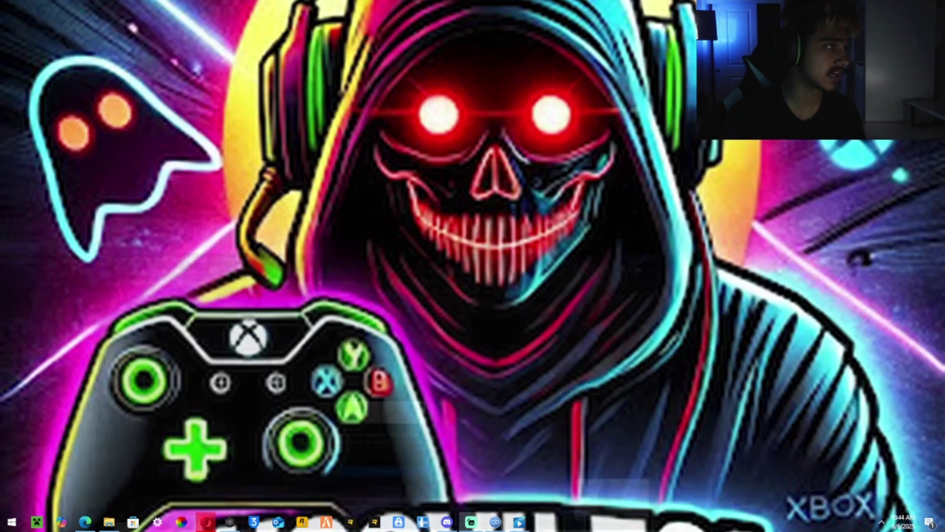
click(230, 523)
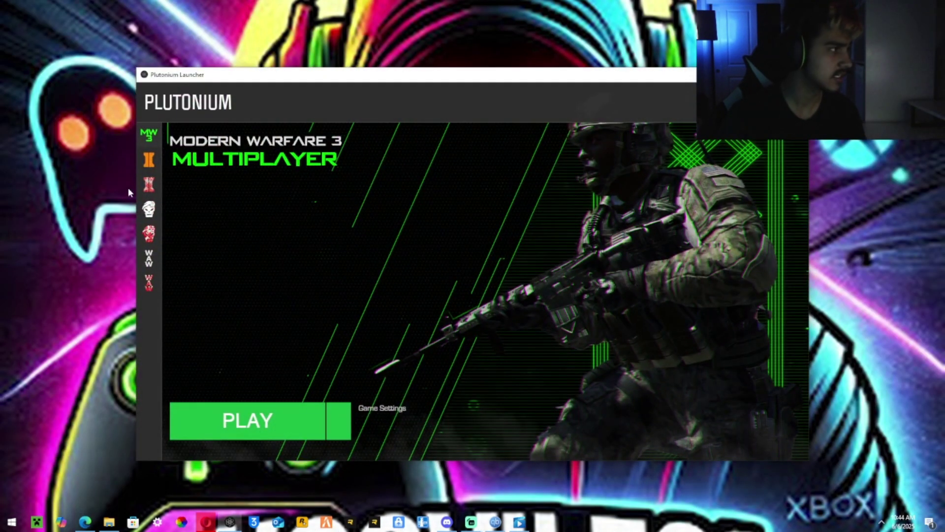
click(157, 184)
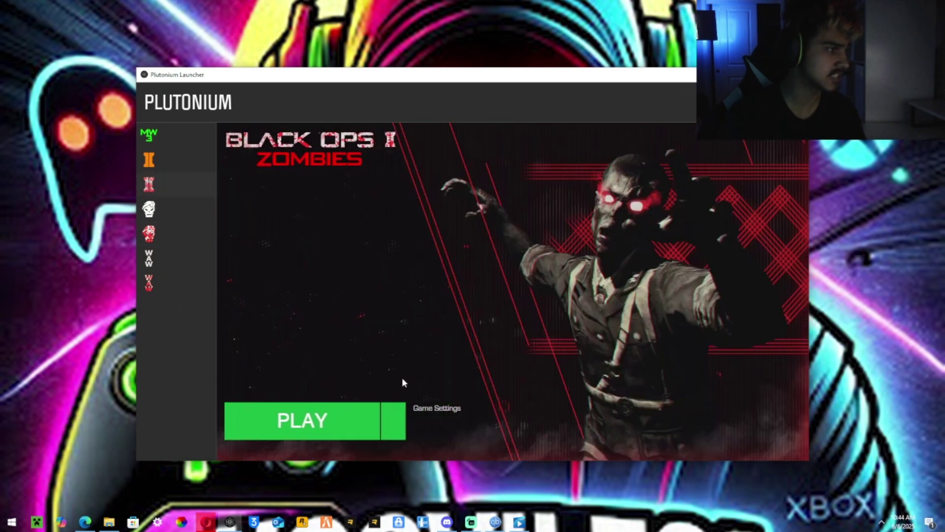
click(376, 409)
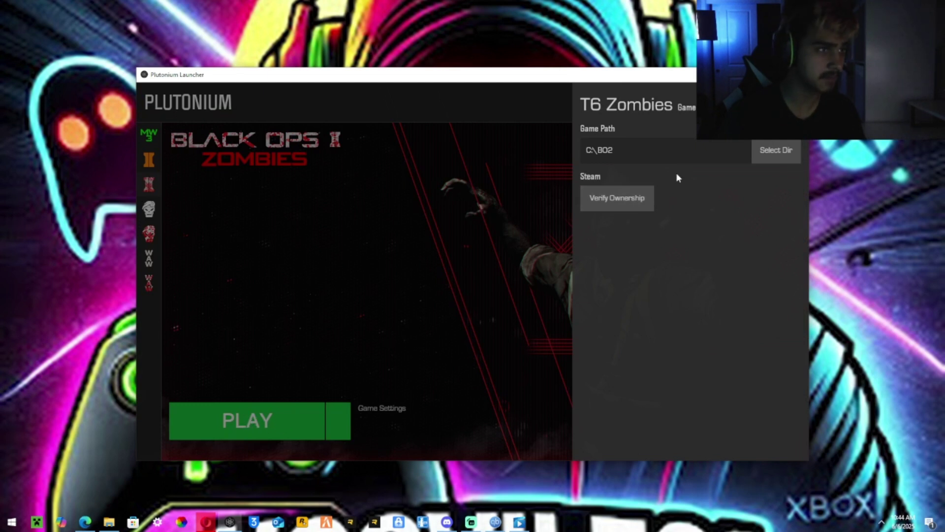
- Set the T6 Zombies game path to the C:\BO2 folder and launch the game
click(767, 157)
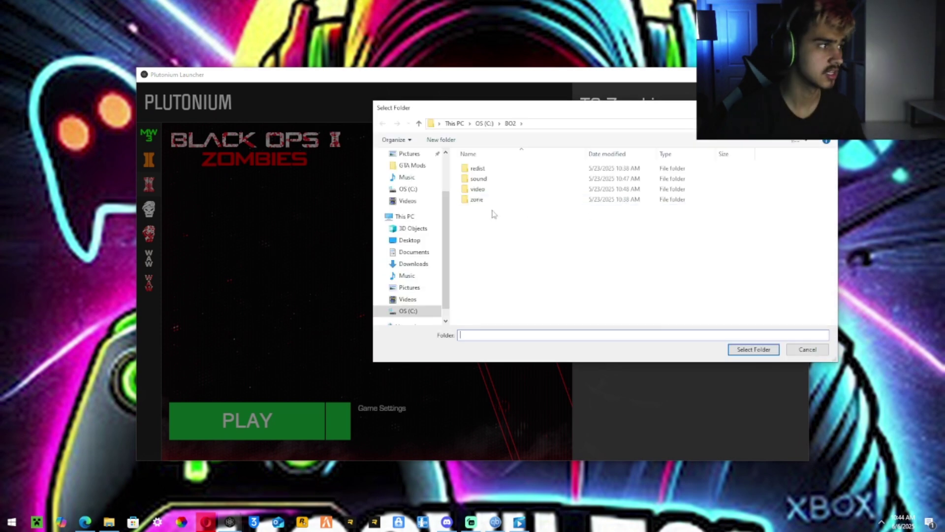
click(406, 312)
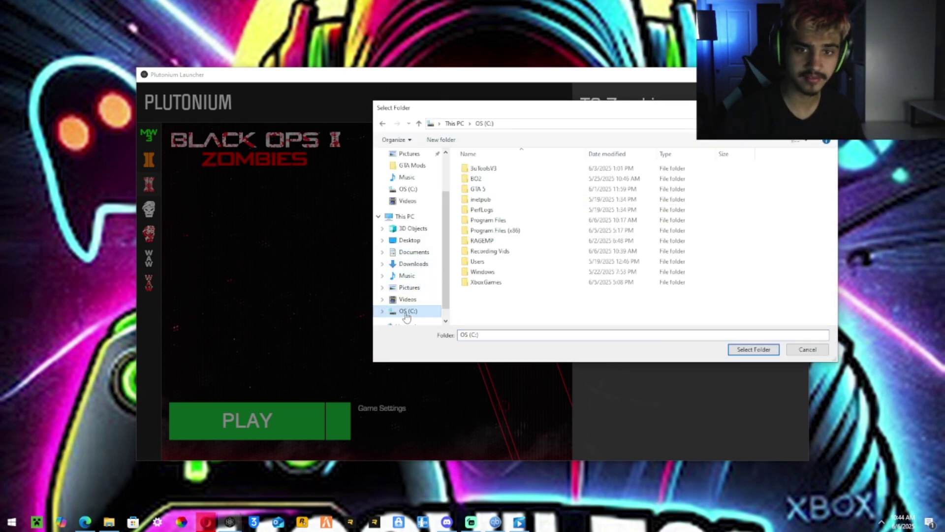
click(480, 182)
click(751, 350)
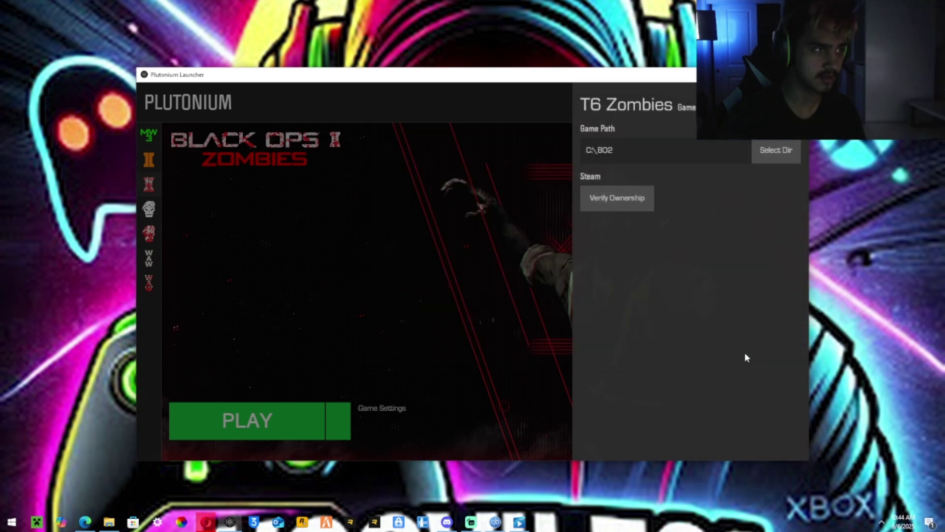
click(459, 286)
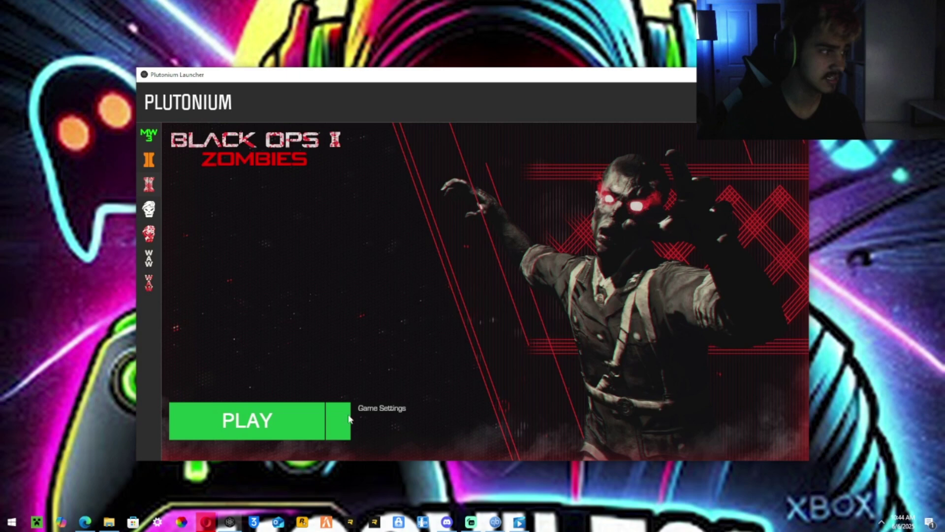
click(274, 425)
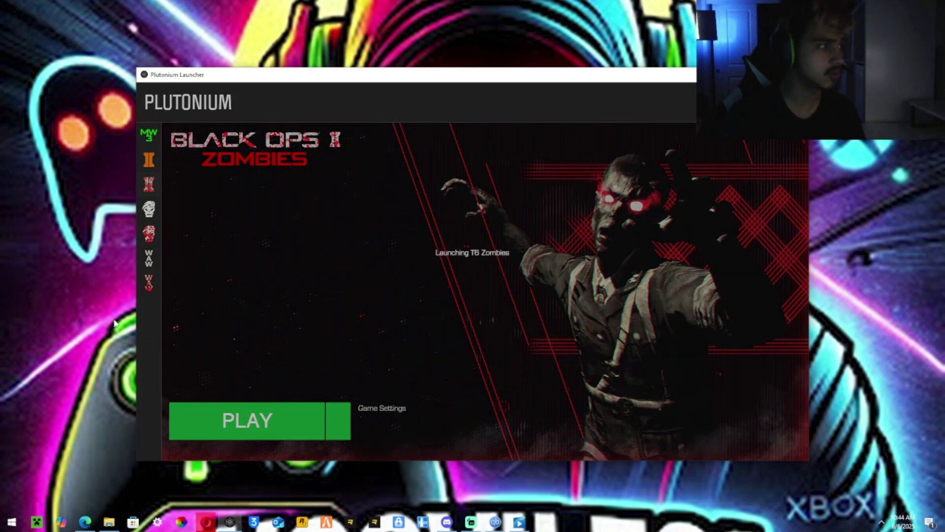